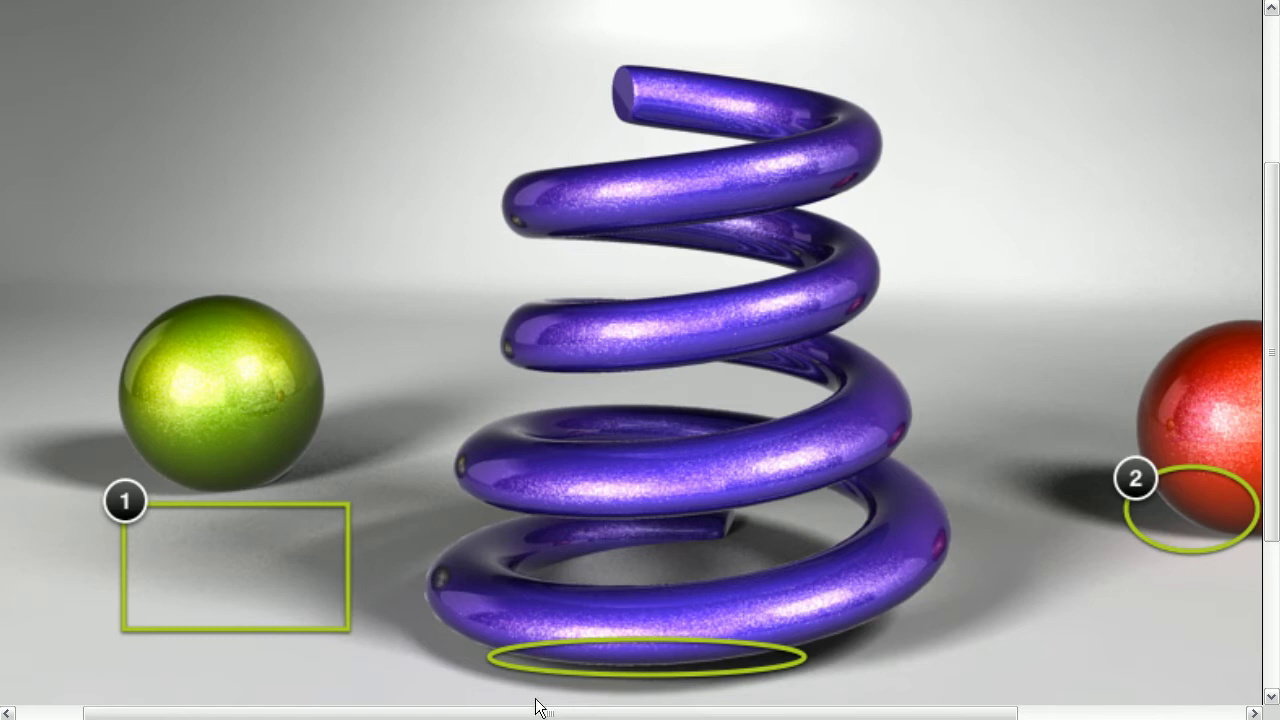
left_click_drag(540, 712, 592, 712)
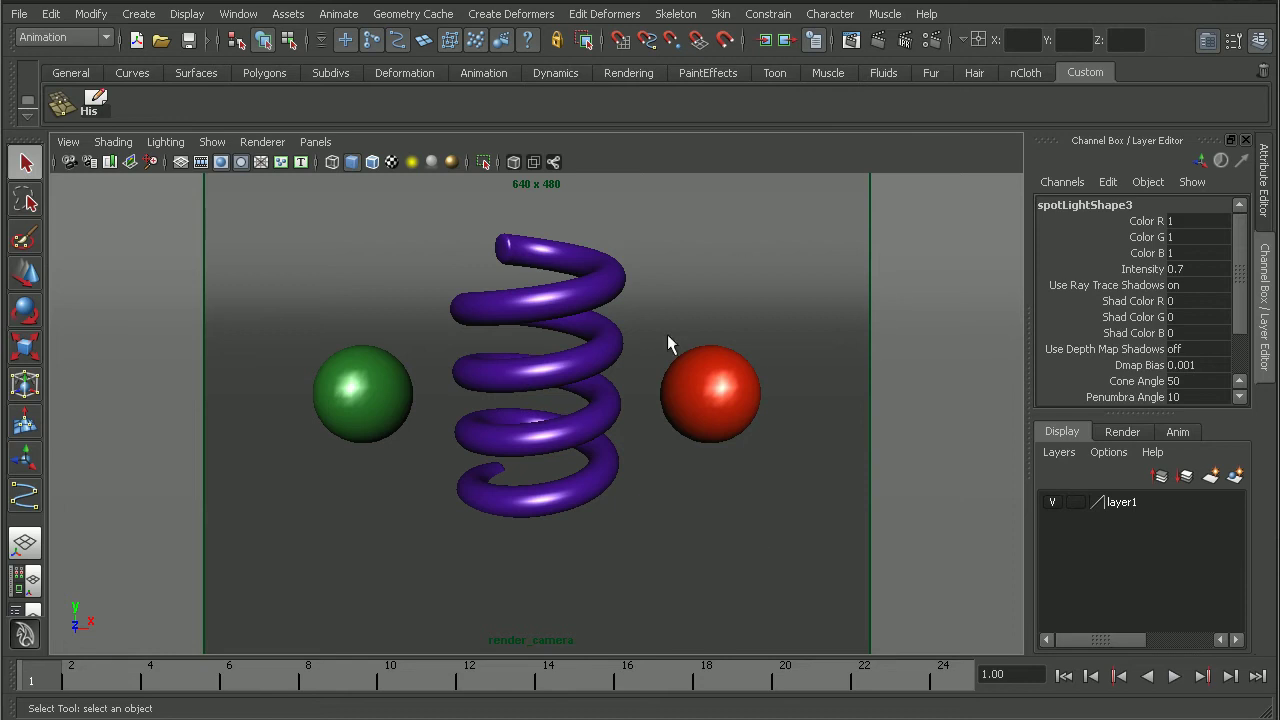
Step: Inspect the shadows under the spring and both spheres in the existing render and keep that image for comparison
left_click(869, 41)
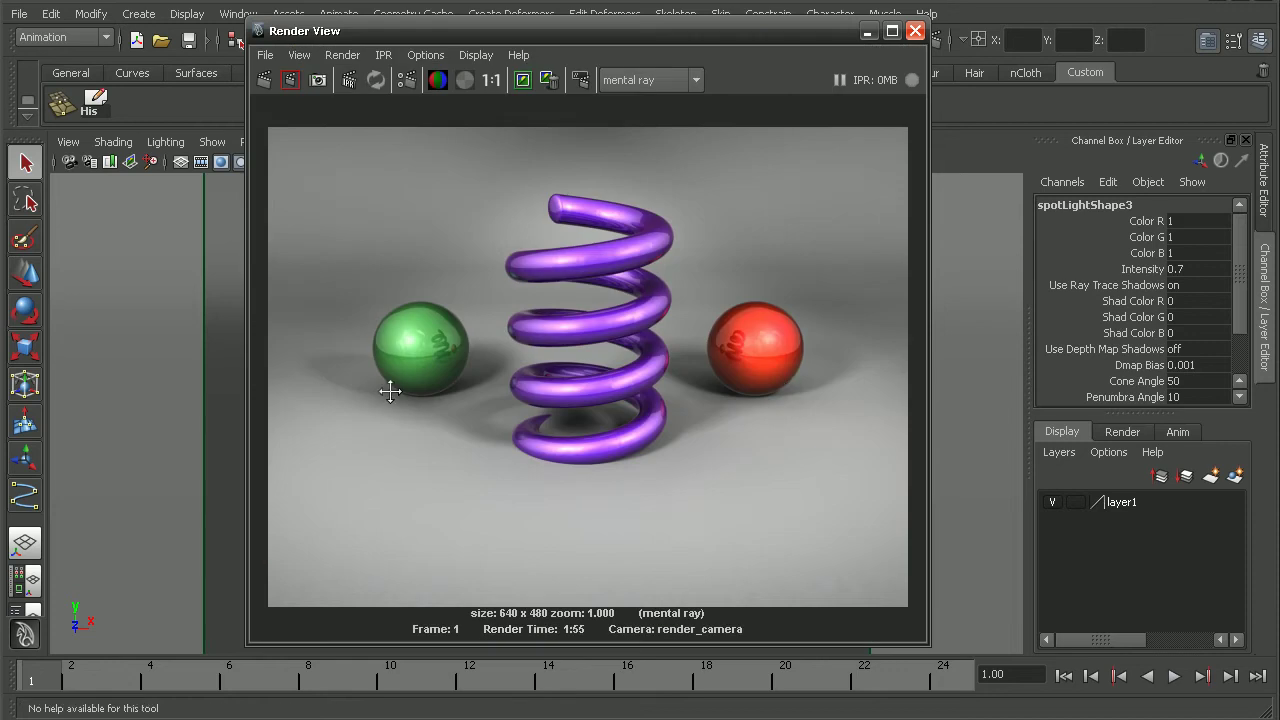
middle_click_drag(386, 391, 436, 394, "alt")
right_click_drag(436, 394, 514, 522, "alt")
middle_click_drag(455, 498, 532, 371, "alt")
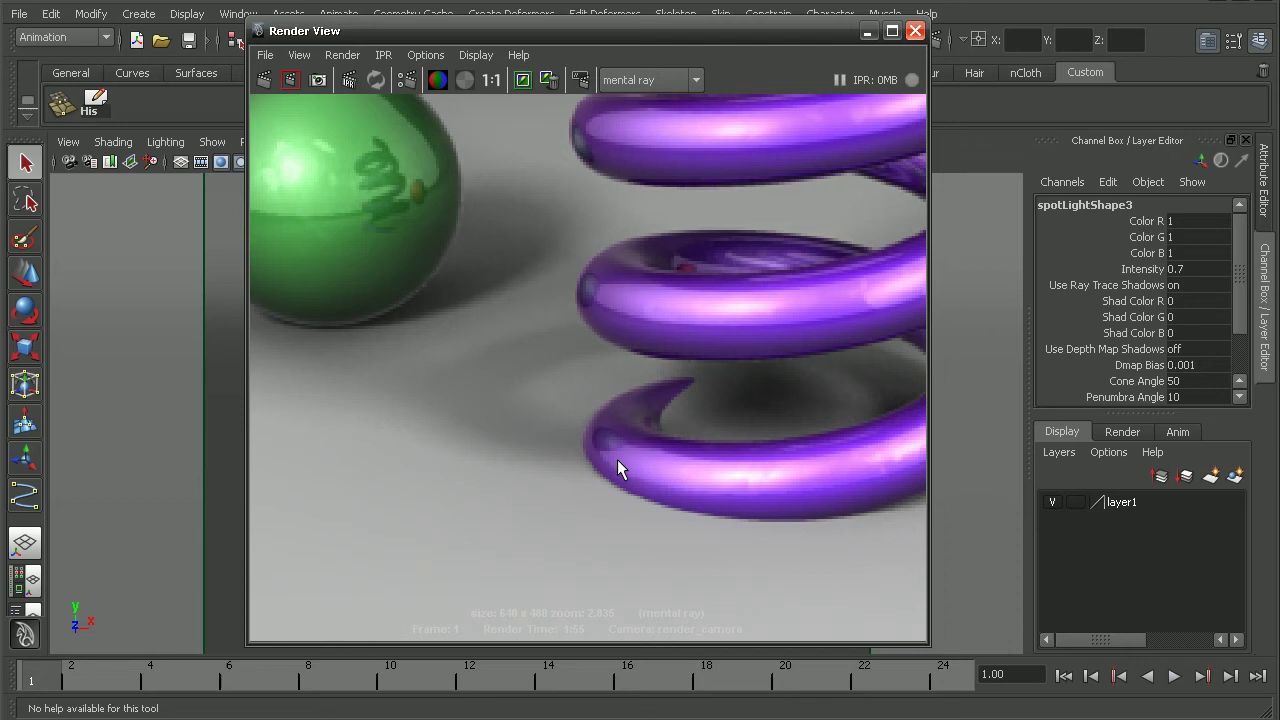
middle_click_drag(617, 459, 657, 481, "alt")
middle_click_drag(764, 453, 145, 457, "alt")
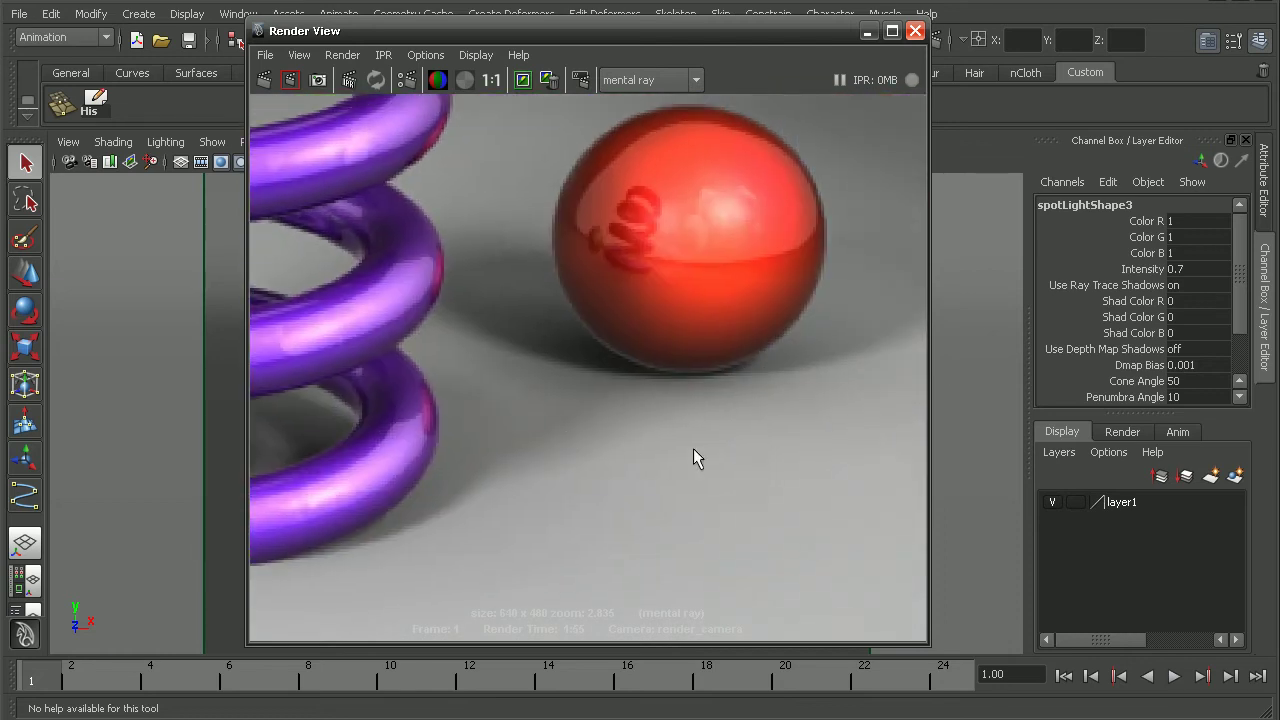
middle_click_drag(693, 458, 732, 428, "alt")
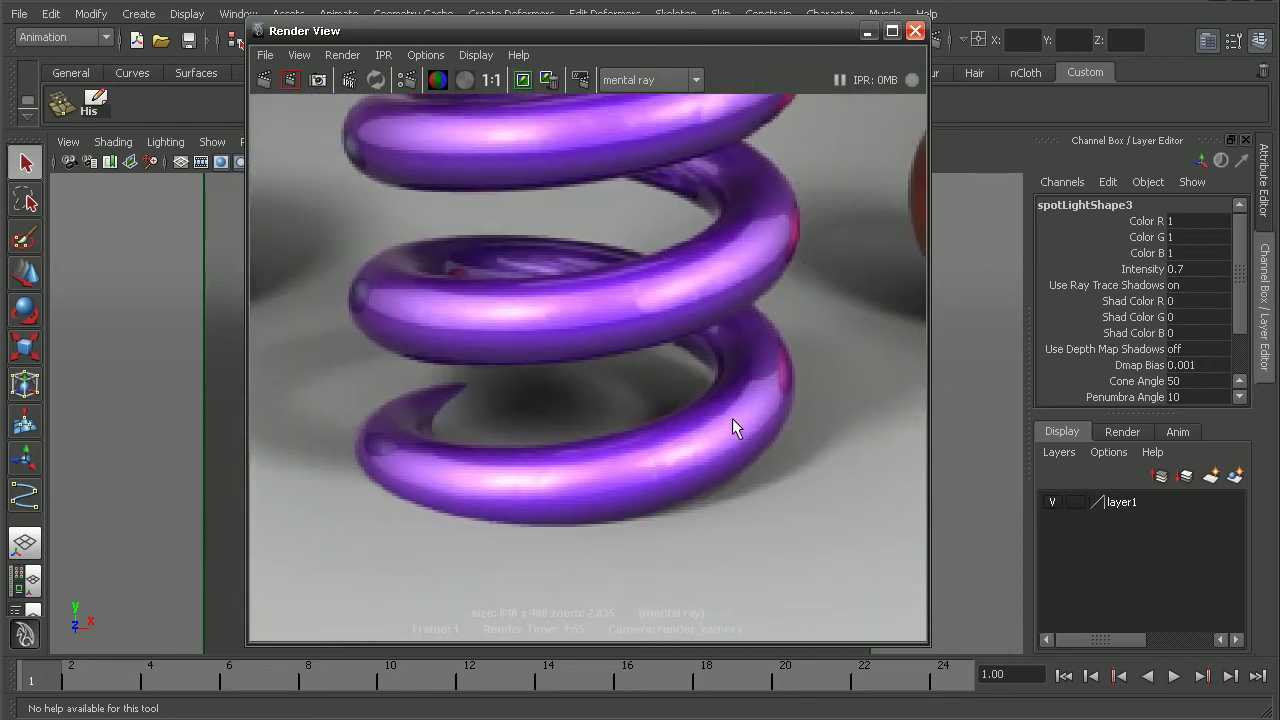
left_click(526, 82)
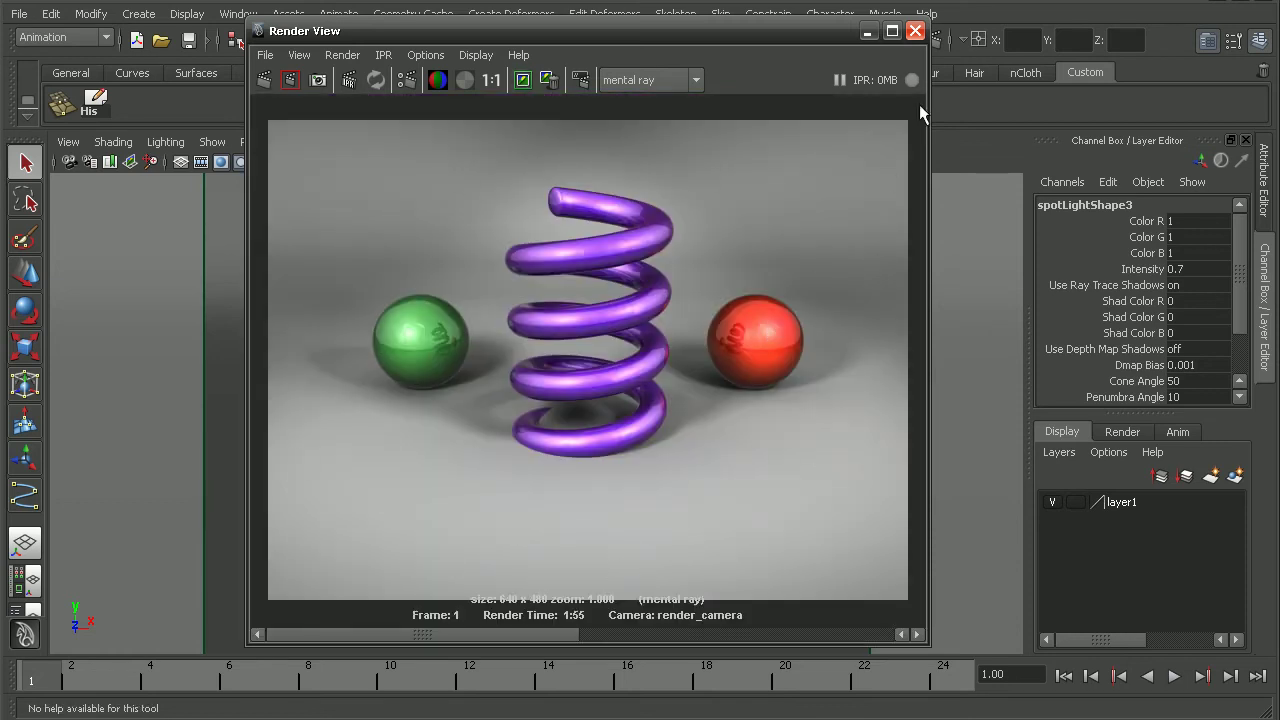
left_click(915, 32)
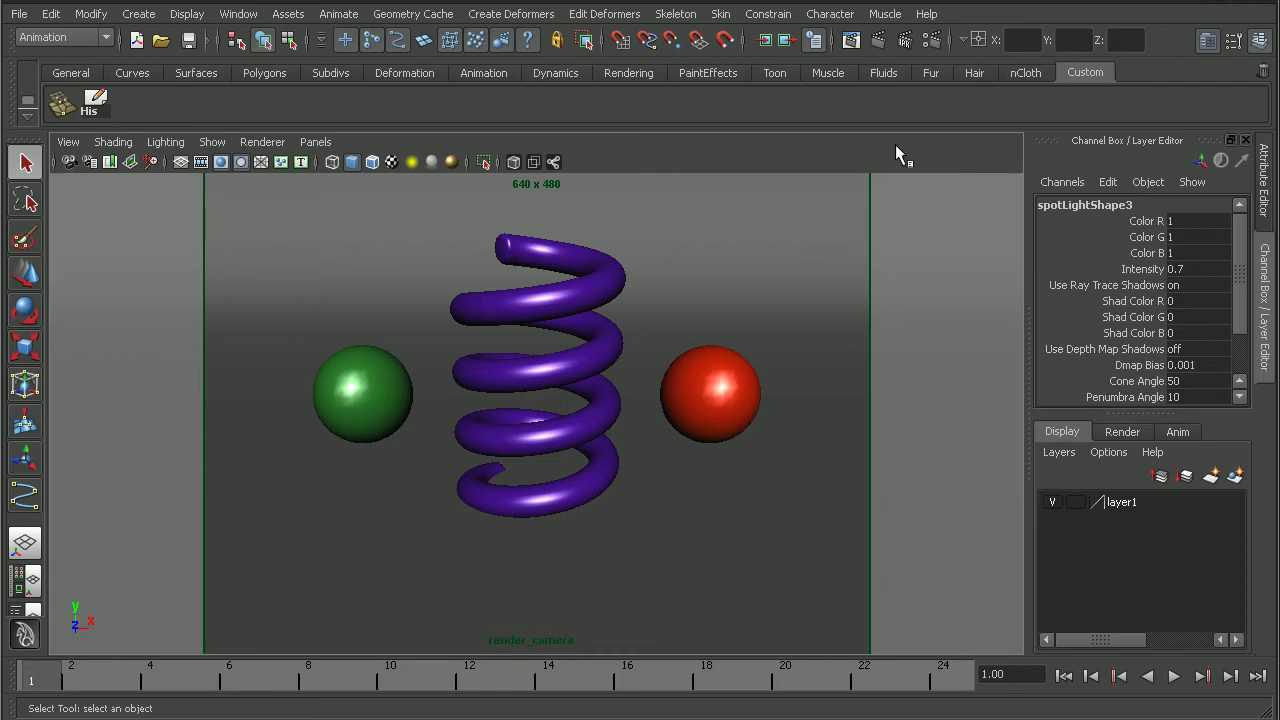
Step: Switch to the layout with Hypershade beside the render camera view and open the attributes of spotLightShape2
left_click(25, 579)
left_click(250, 280)
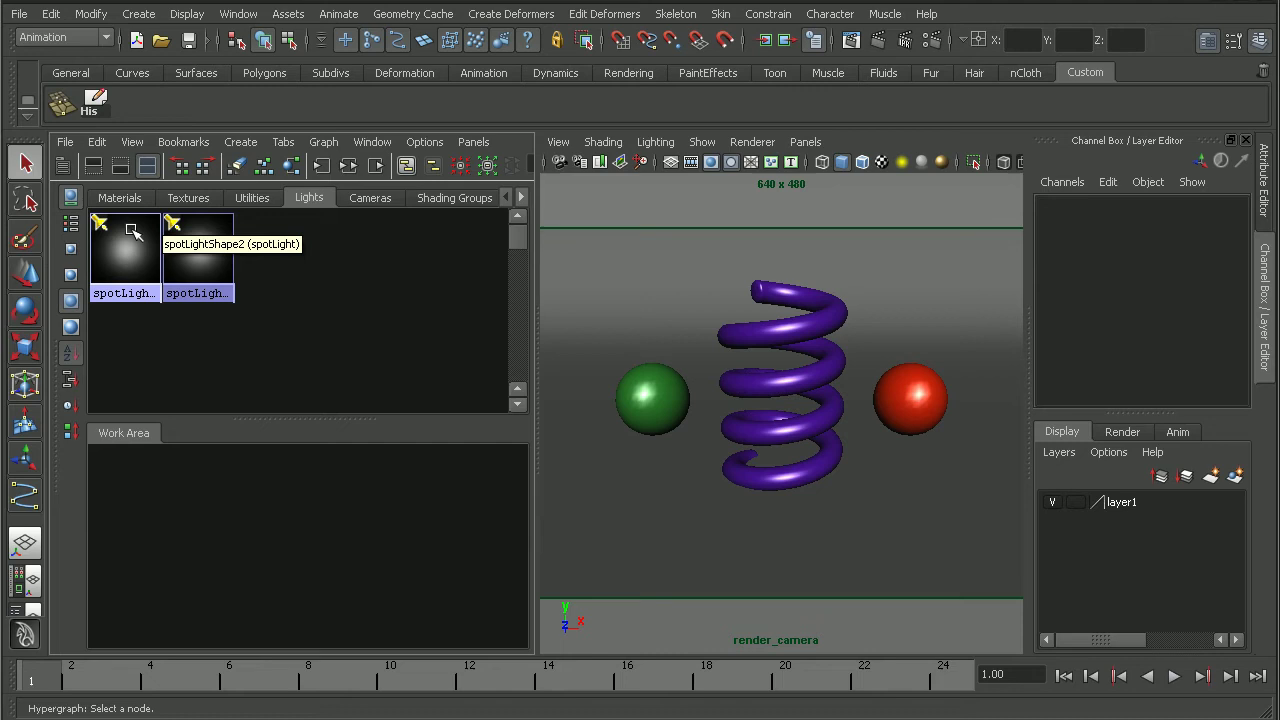
left_click(180, 258)
left_click(143, 241)
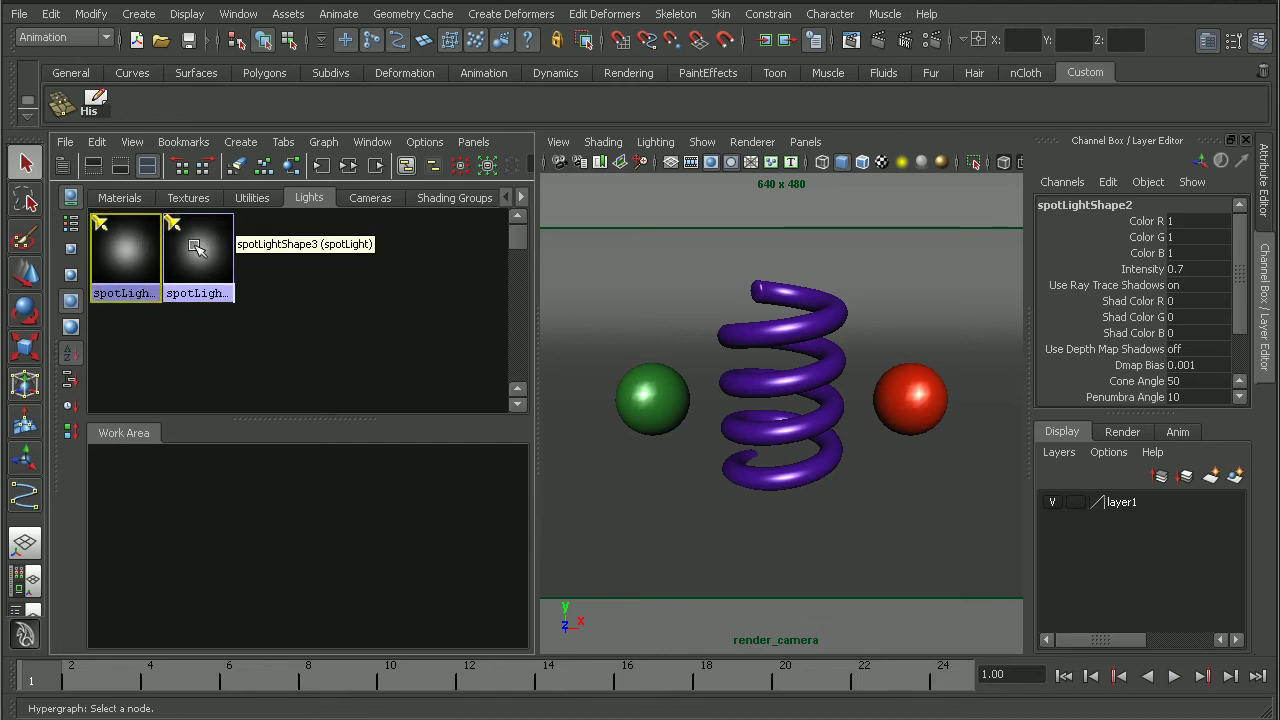
left_click(190, 245)
left_click(140, 251)
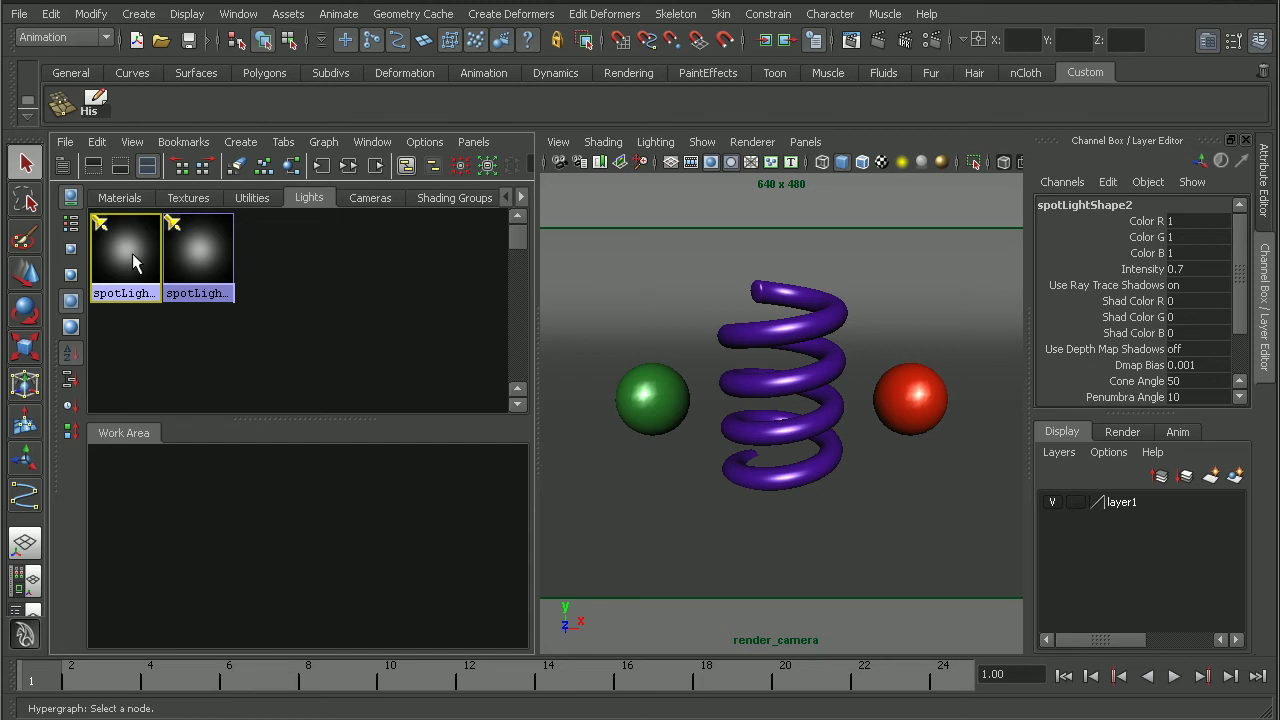
double_click(133, 240)
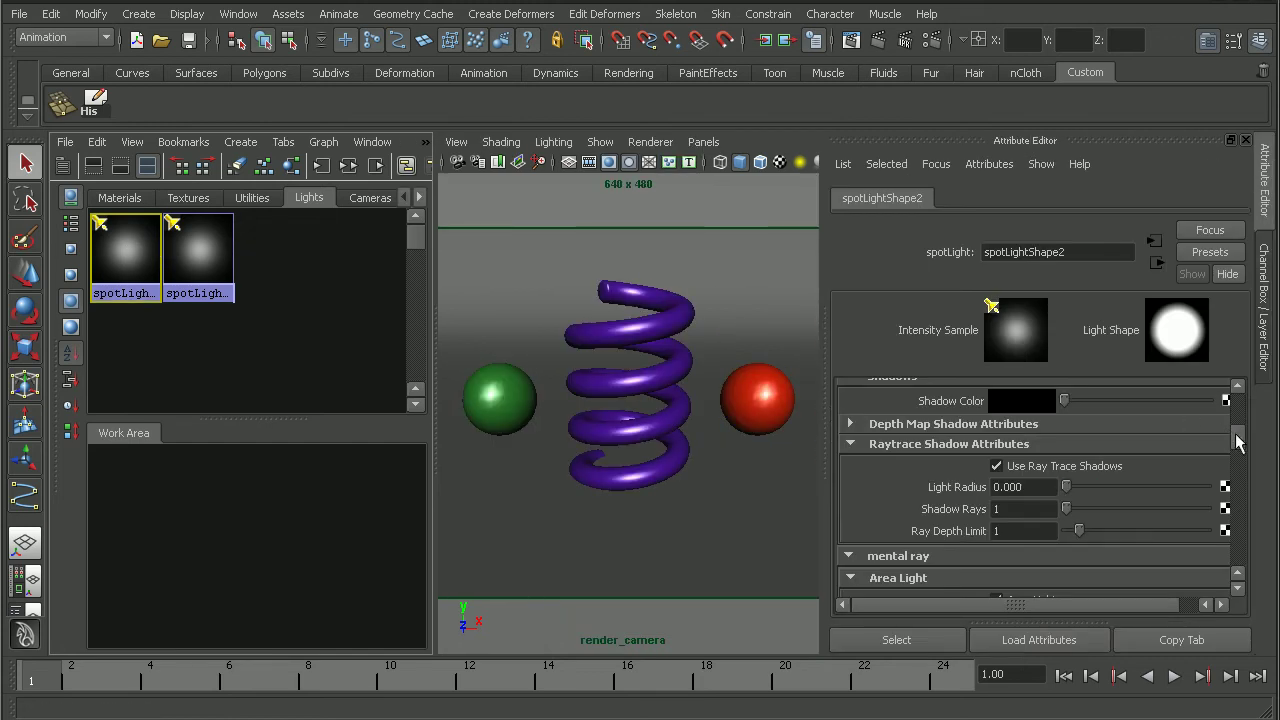
Step: Set the raytrace shadow Light Radius of spotLightShape2 to 1
mouse_move(1237, 440)
left_mouse_down()
mouse_move(1253, 412)
mouse_move(1255, 446)
left_mouse_up()
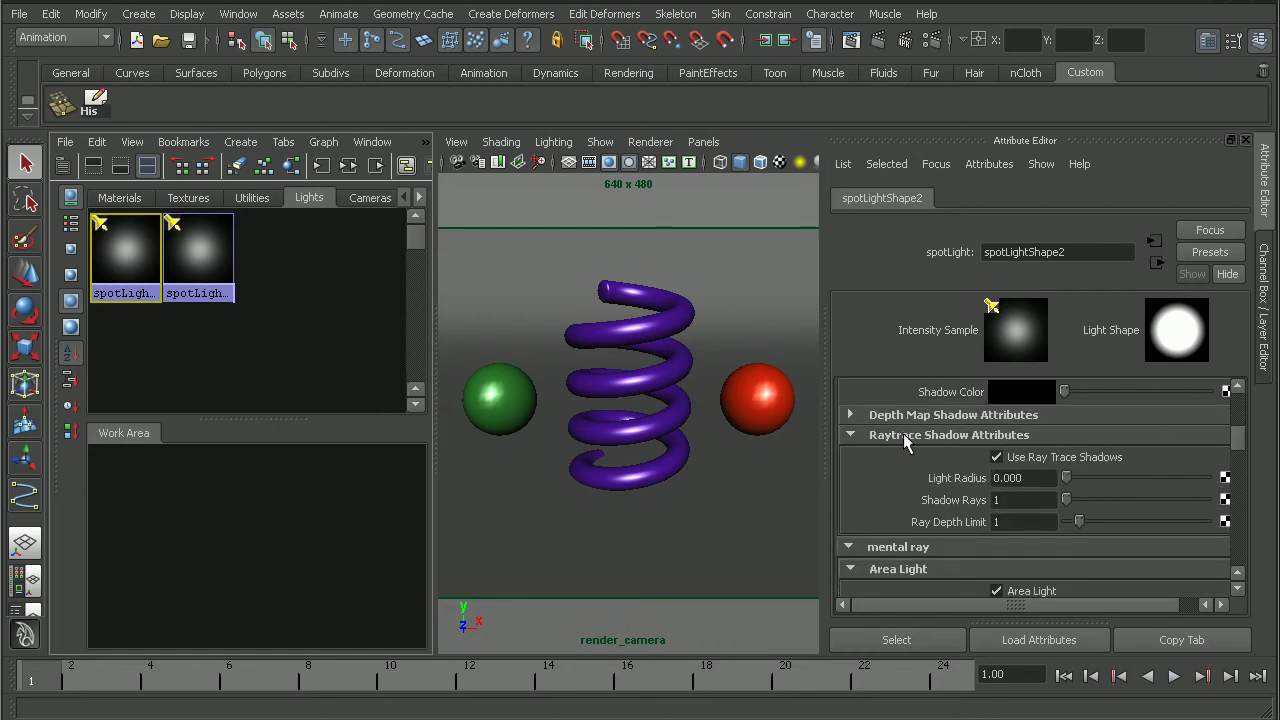
left_click(1028, 478)
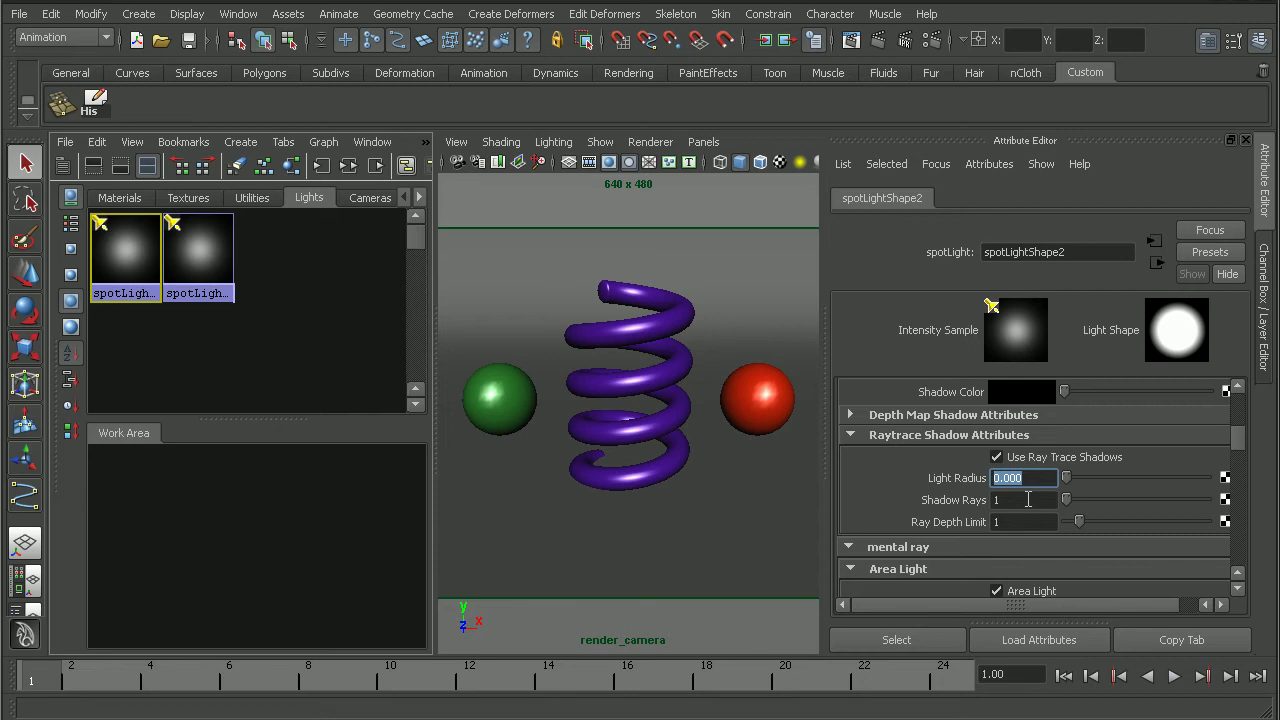
type("1")
key("Return")
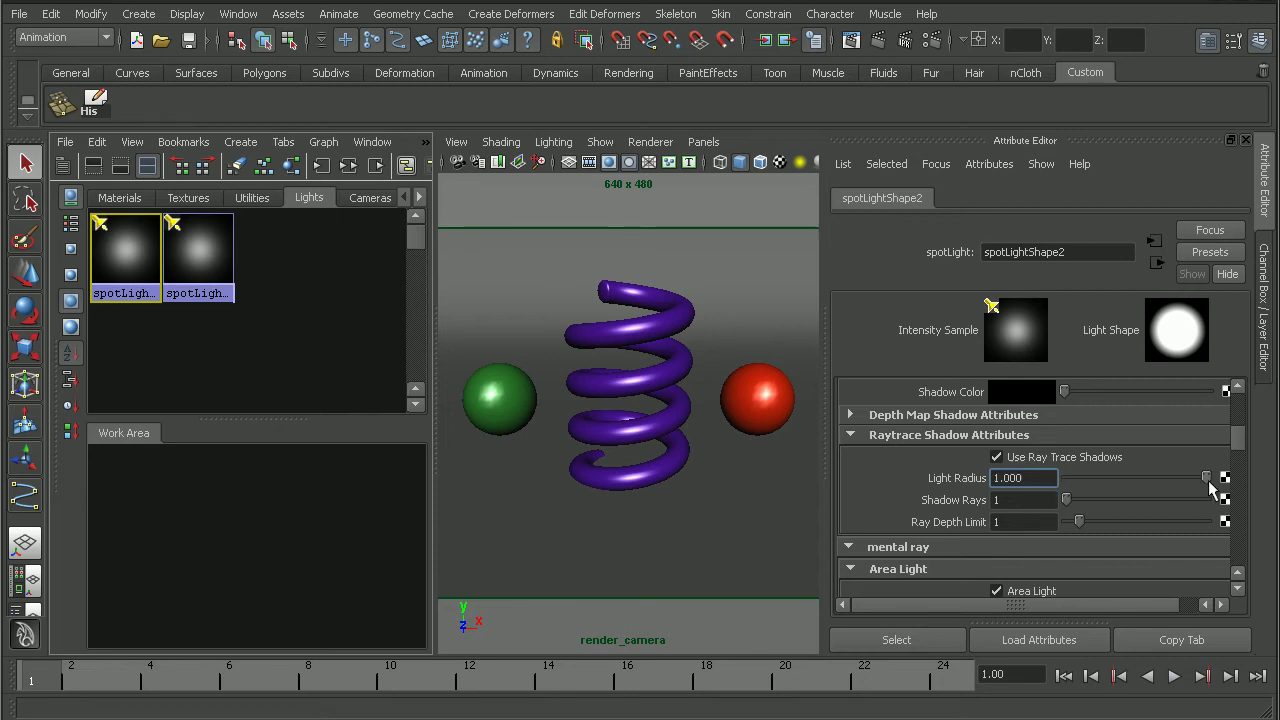
Step: Re-render the scene with mental ray, inspect the shadows around the spring and both spheres, and keep the image
left_click(851, 40)
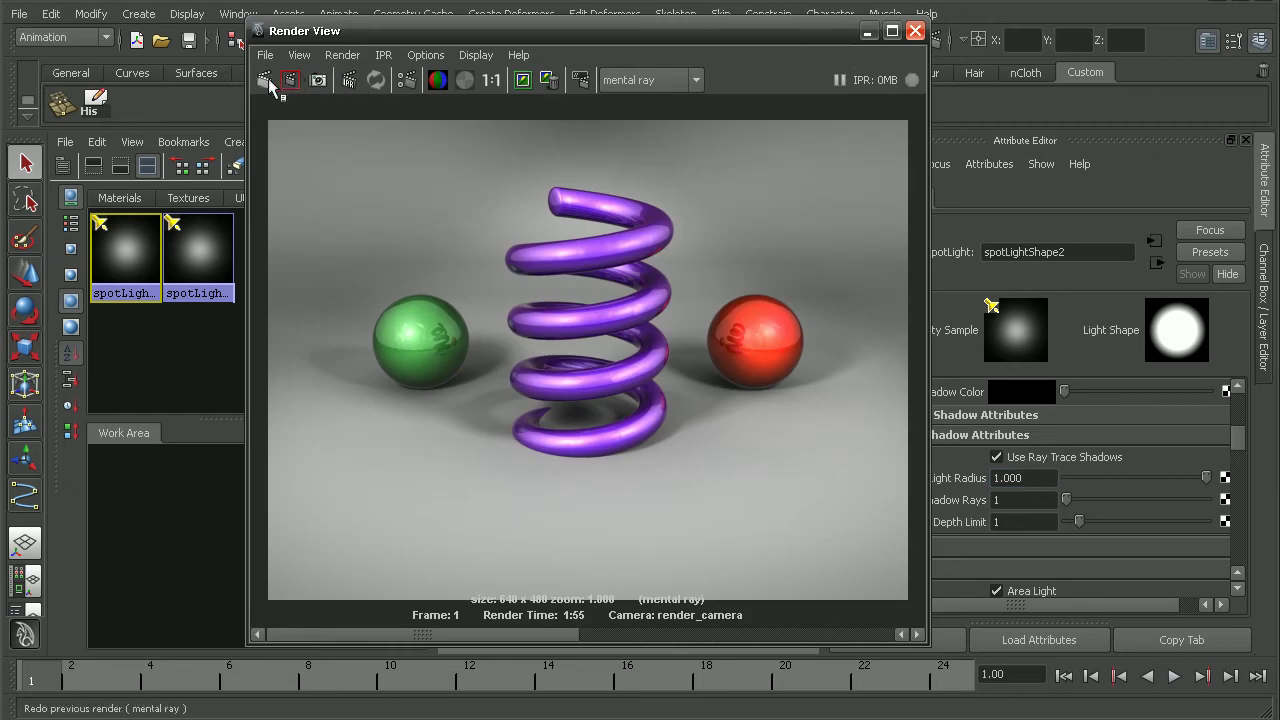
left_click(268, 80)
right_click_drag(529, 461, 877, 488, "alt")
middle_click_drag(877, 488, 736, 461, "alt")
right_click_drag(700, 462, 850, 482, "alt")
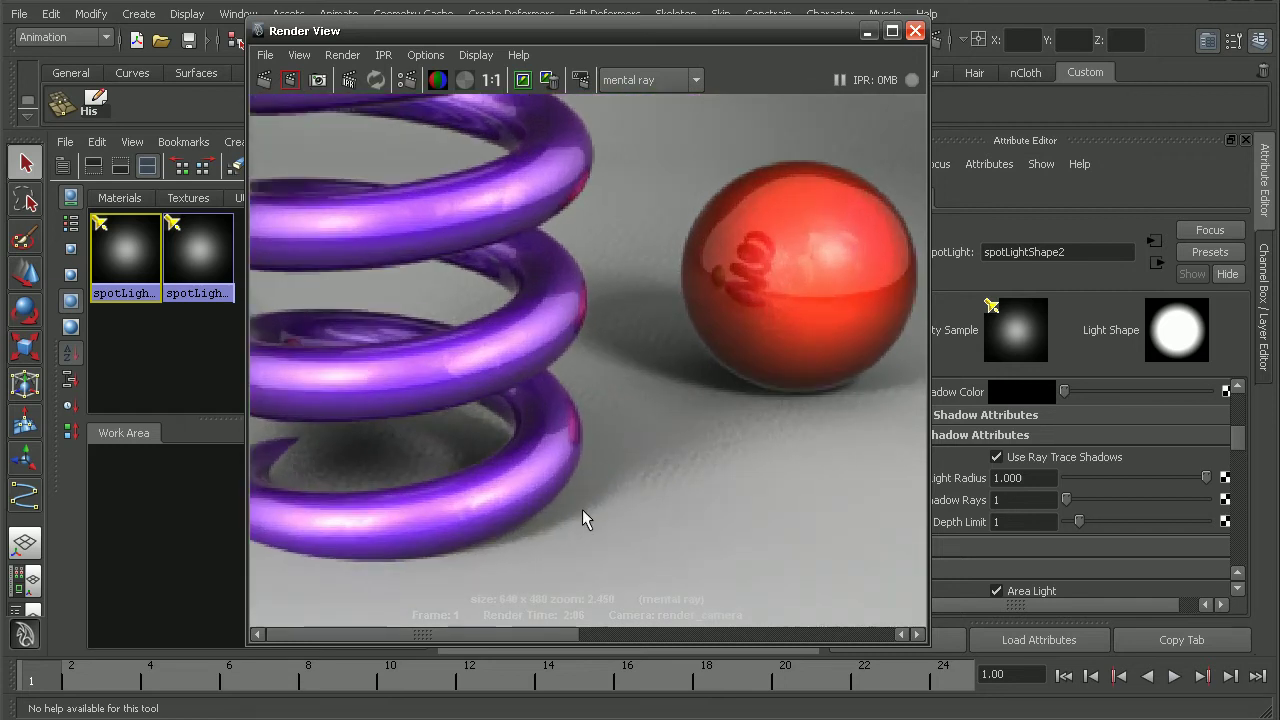
middle_click_drag(288, 283, 530, 287, "alt")
middle_click_drag(438, 284, 511, 287, "alt")
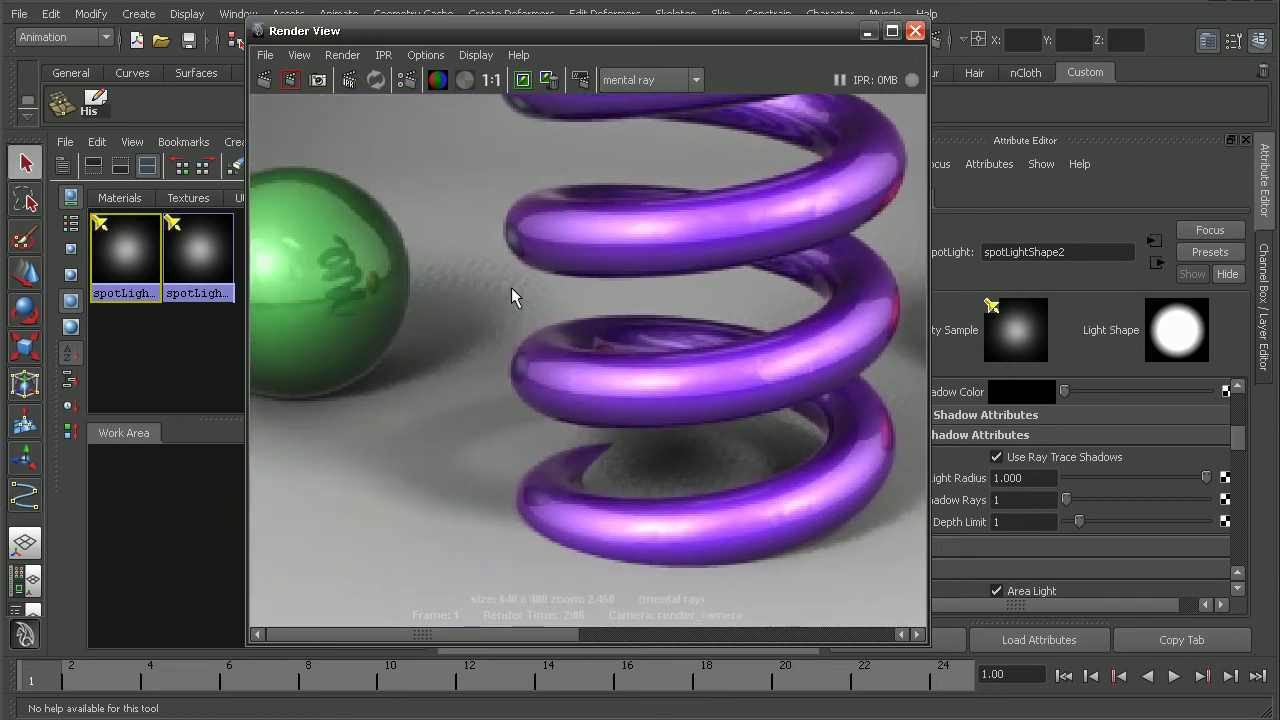
middle_click_drag(500, 362, 652, 394, "alt")
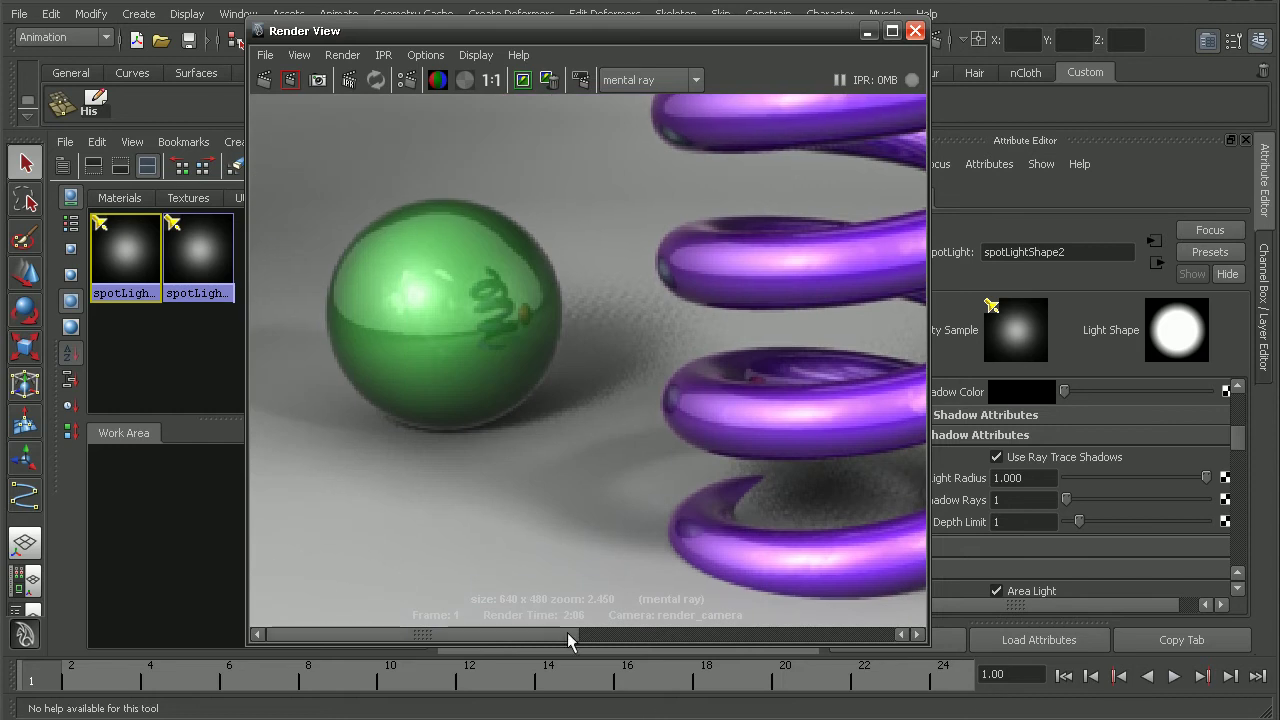
mouse_move(567, 632)
left_mouse_down()
mouse_move(754, 620)
mouse_move(567, 622)
mouse_move(812, 632)
mouse_move(566, 629)
left_mouse_up()
left_click(497, 80)
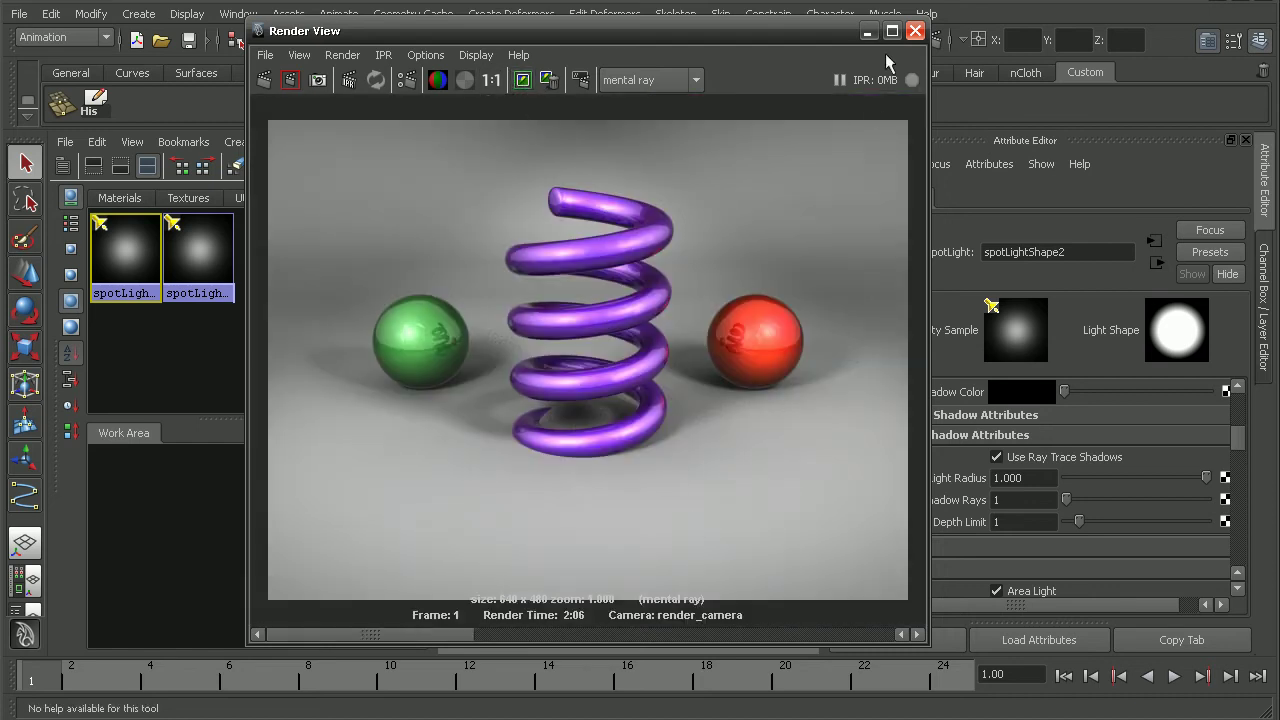
Step: Reopen the last render and examine the shadow quality around the base of the spring
left_click(915, 31)
left_click(1013, 499)
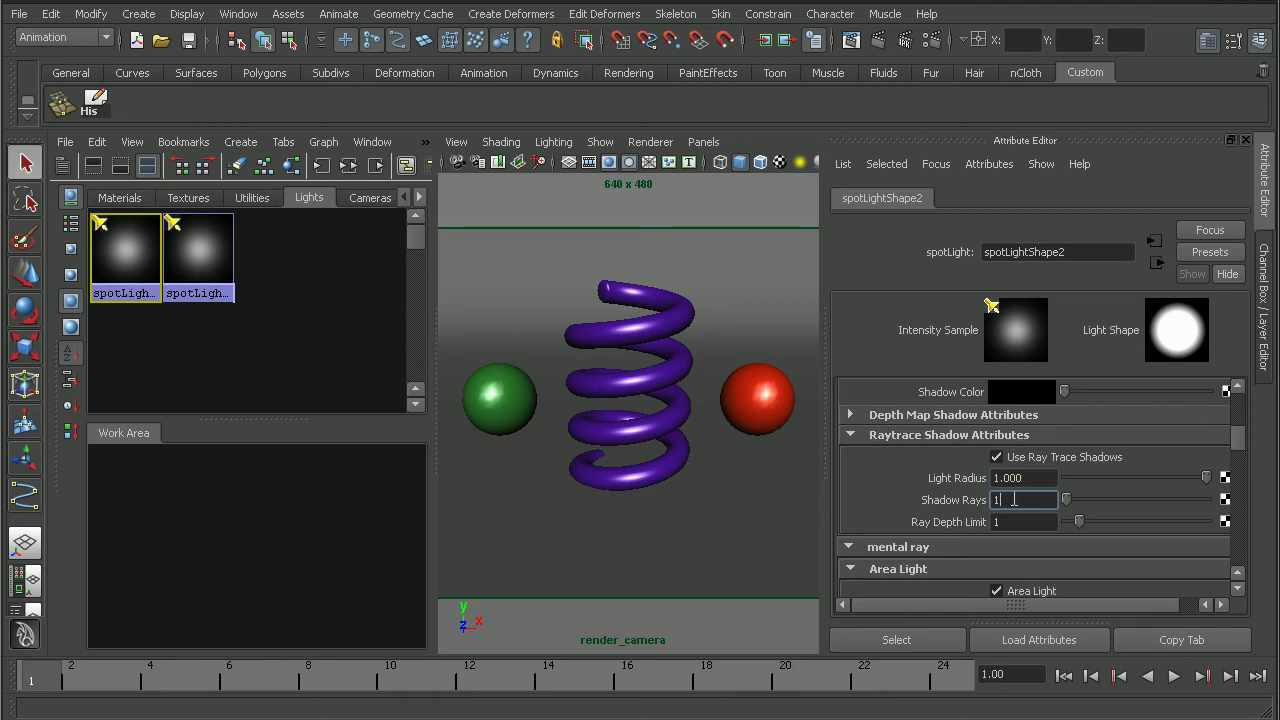
left_click(851, 40)
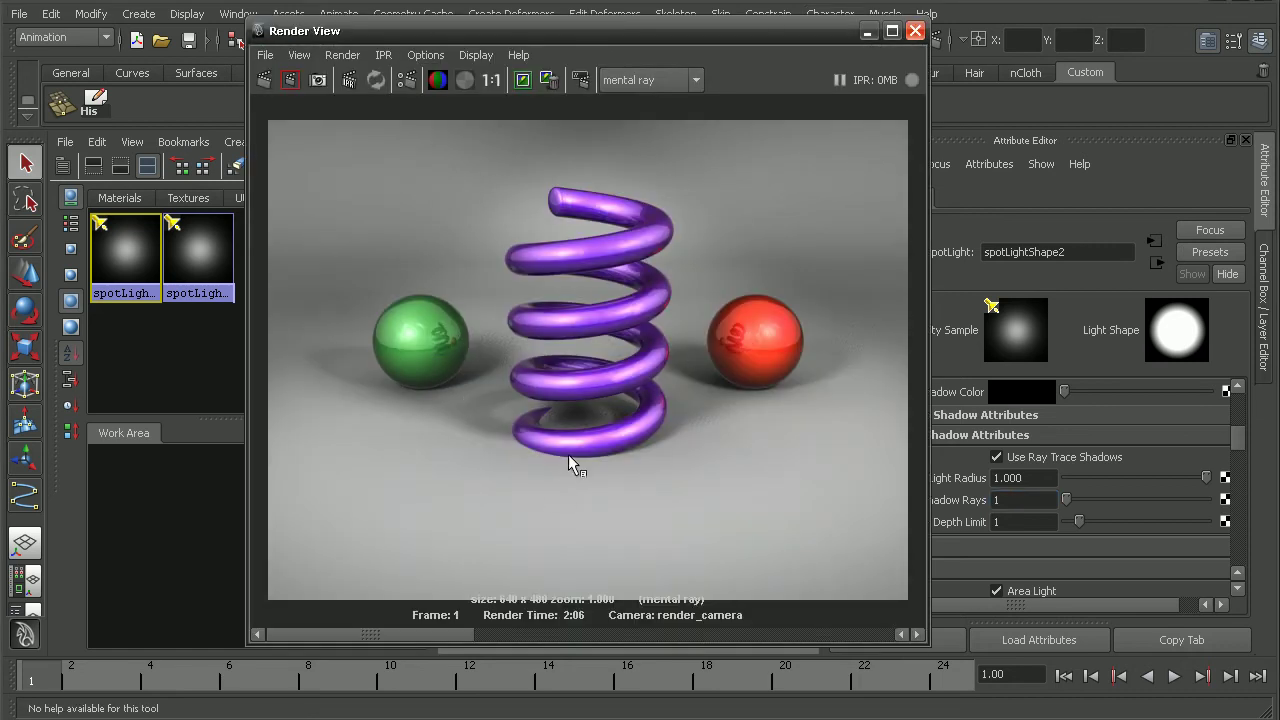
right_click_drag(537, 435, 722, 434, "alt")
middle_click_drag(722, 434, 751, 436, "alt")
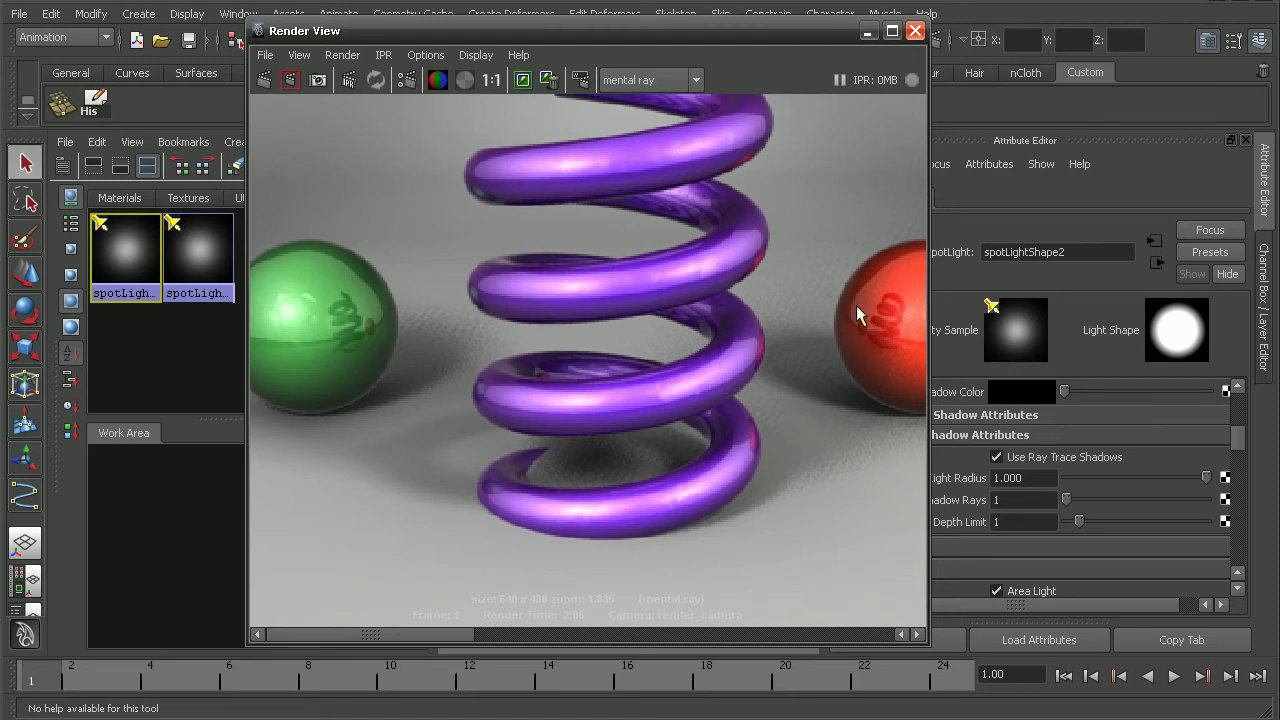
left_click(915, 31)
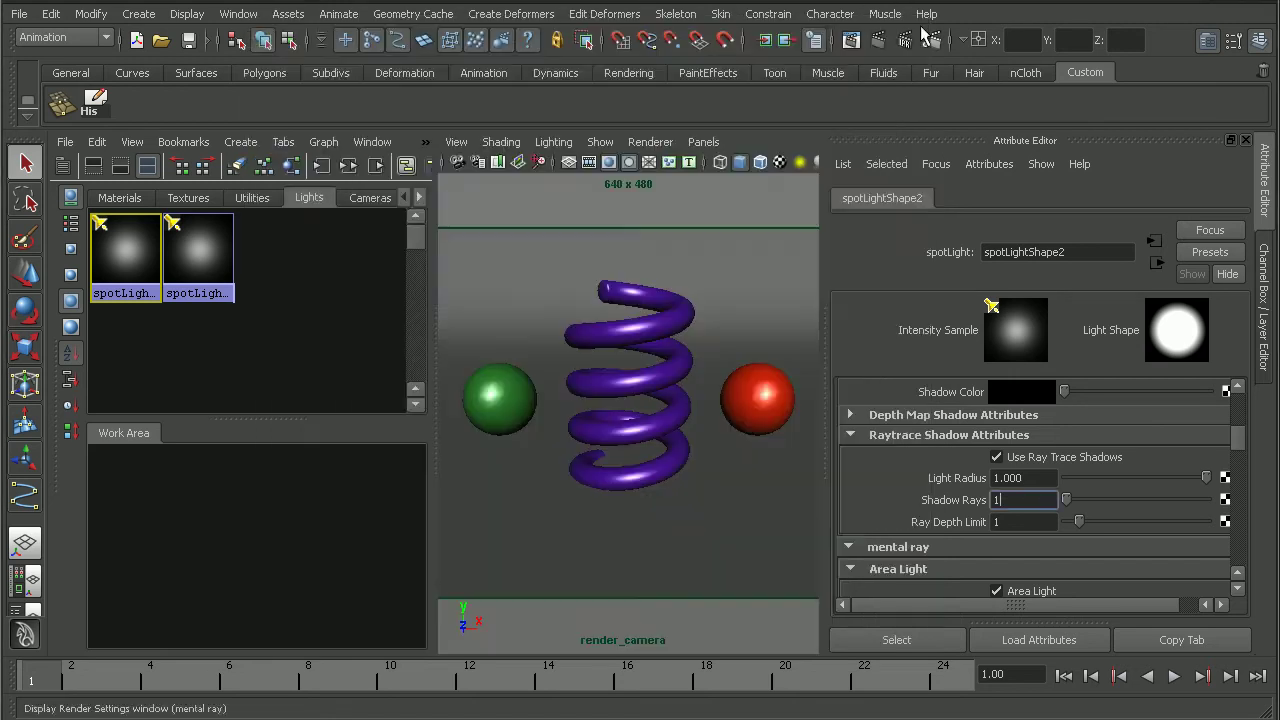
left_click(741, 133)
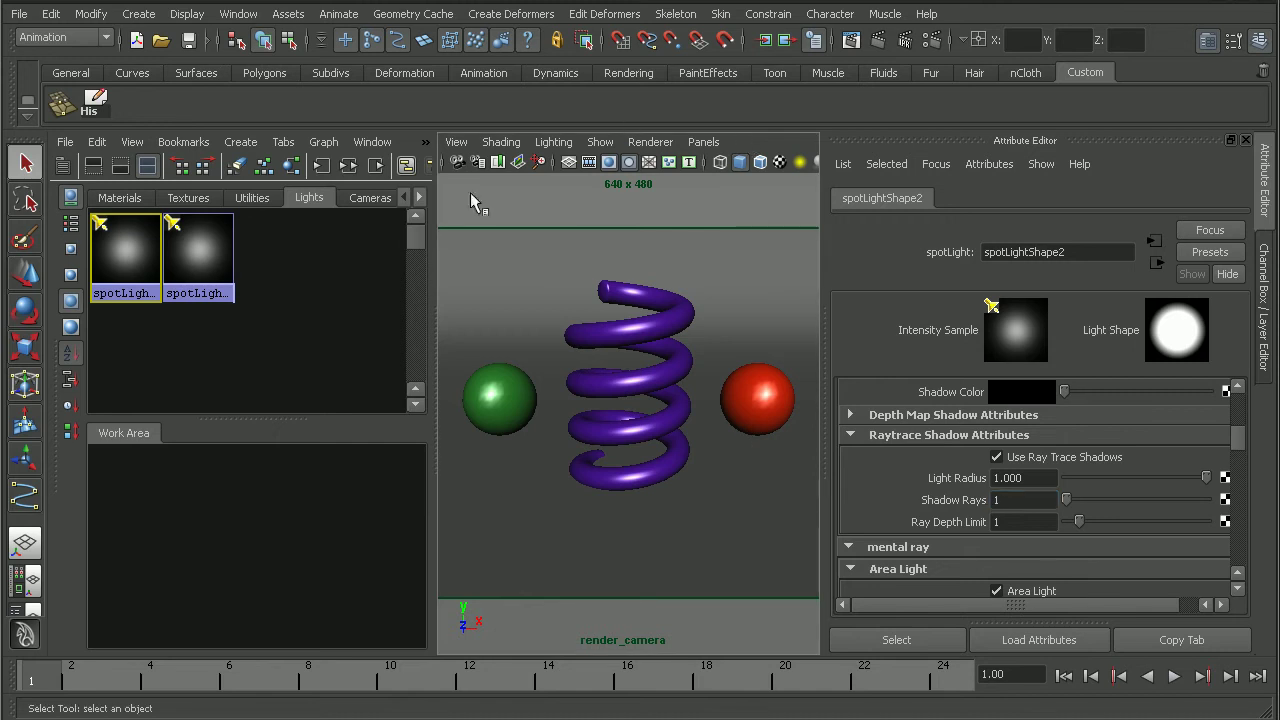
Step: Set Shadow Rays of spotLightShape2 to 10 and re-render the scene
left_click(1018, 500)
left_click_drag(1068, 505, 1098, 505)
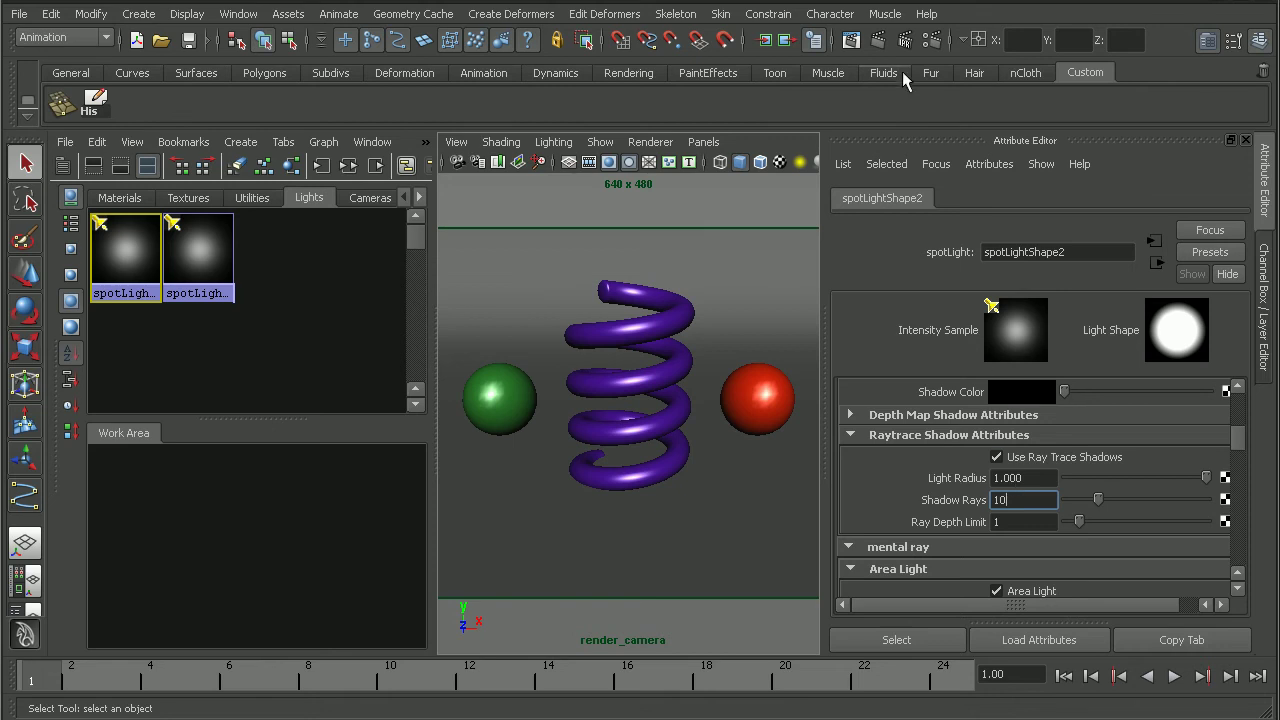
left_click(858, 43)
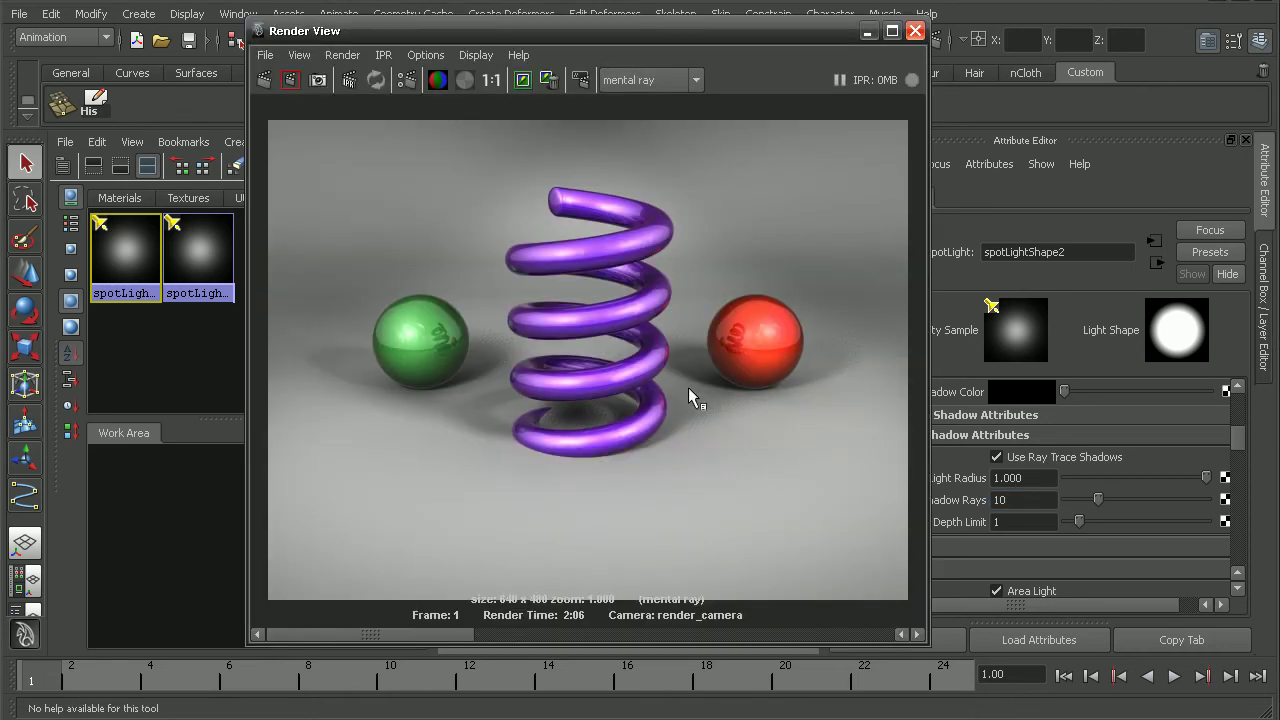
left_click(263, 80)
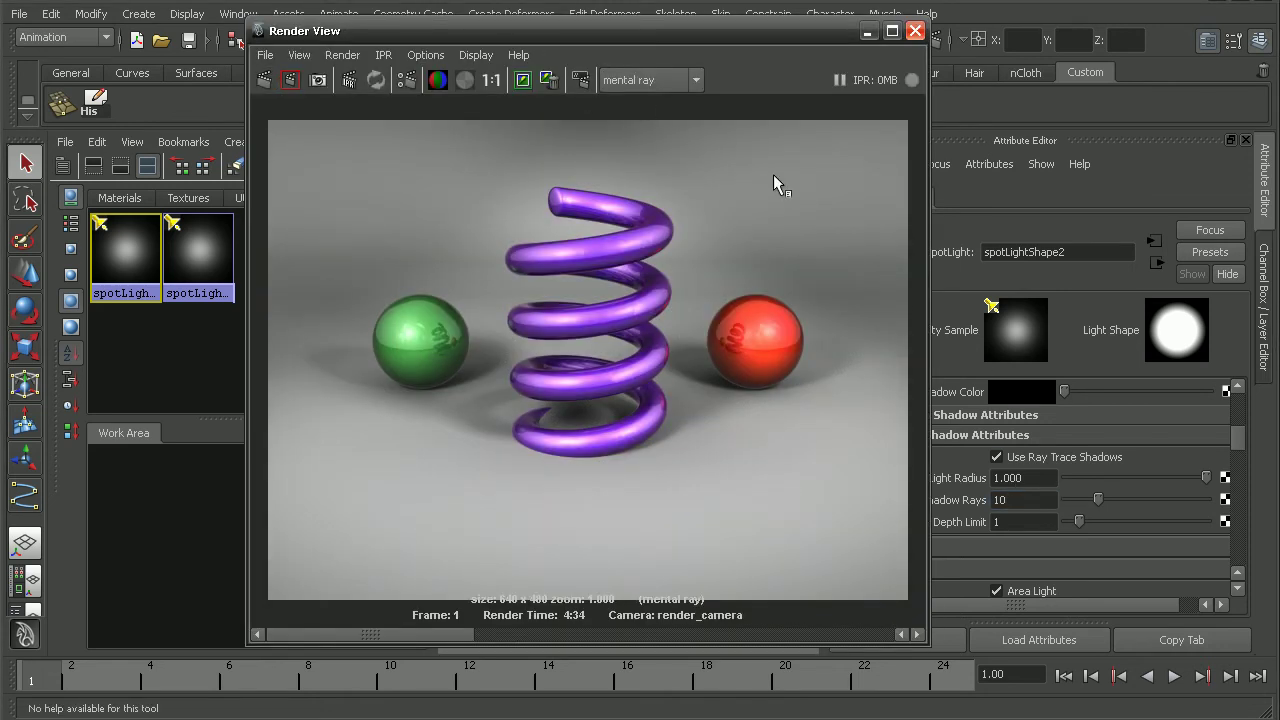
Step: Compare the shadows between the green sphere and the spring in close-up across the new render and the kept renders
middle_click_drag(454, 401, 530, 351, "alt")
right_click_drag(530, 351, 1052, 398, "alt")
middle_click_drag(411, 357, 429, 426, "alt")
right_click_drag(429, 426, 514, 266, "alt")
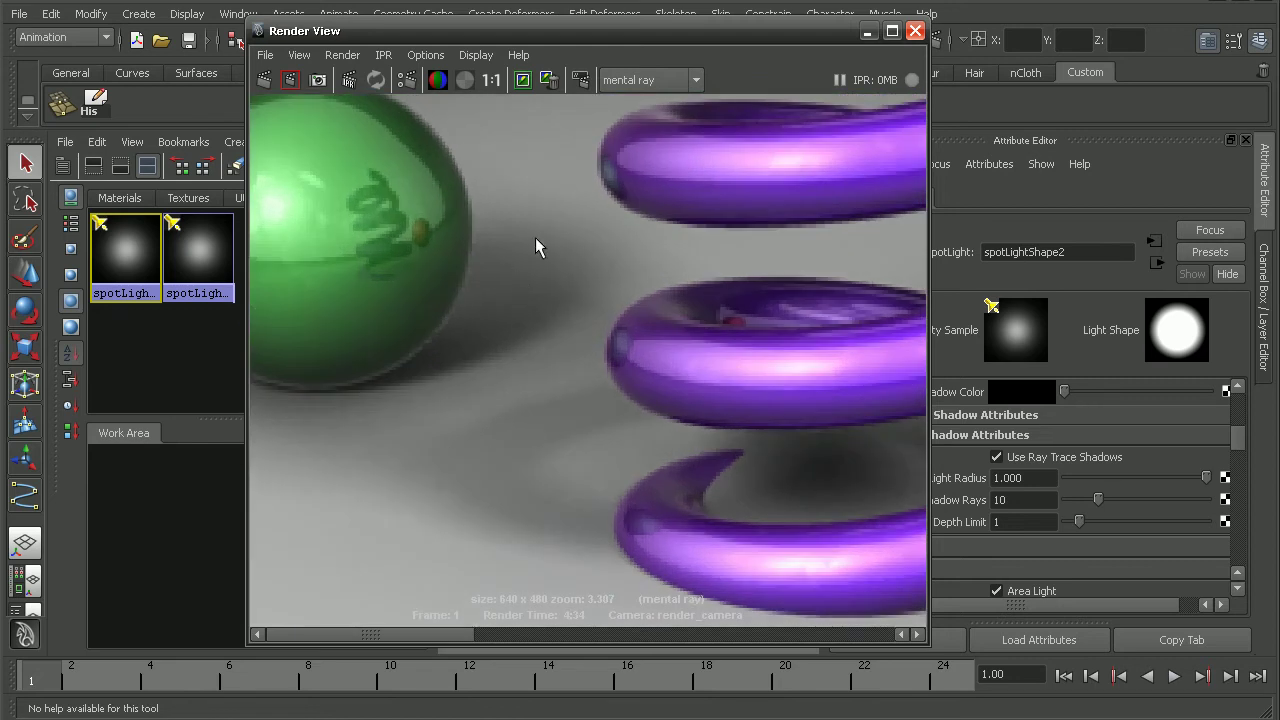
middle_click_drag(476, 594, 475, 589, "alt")
left_click_drag(458, 632, 867, 634)
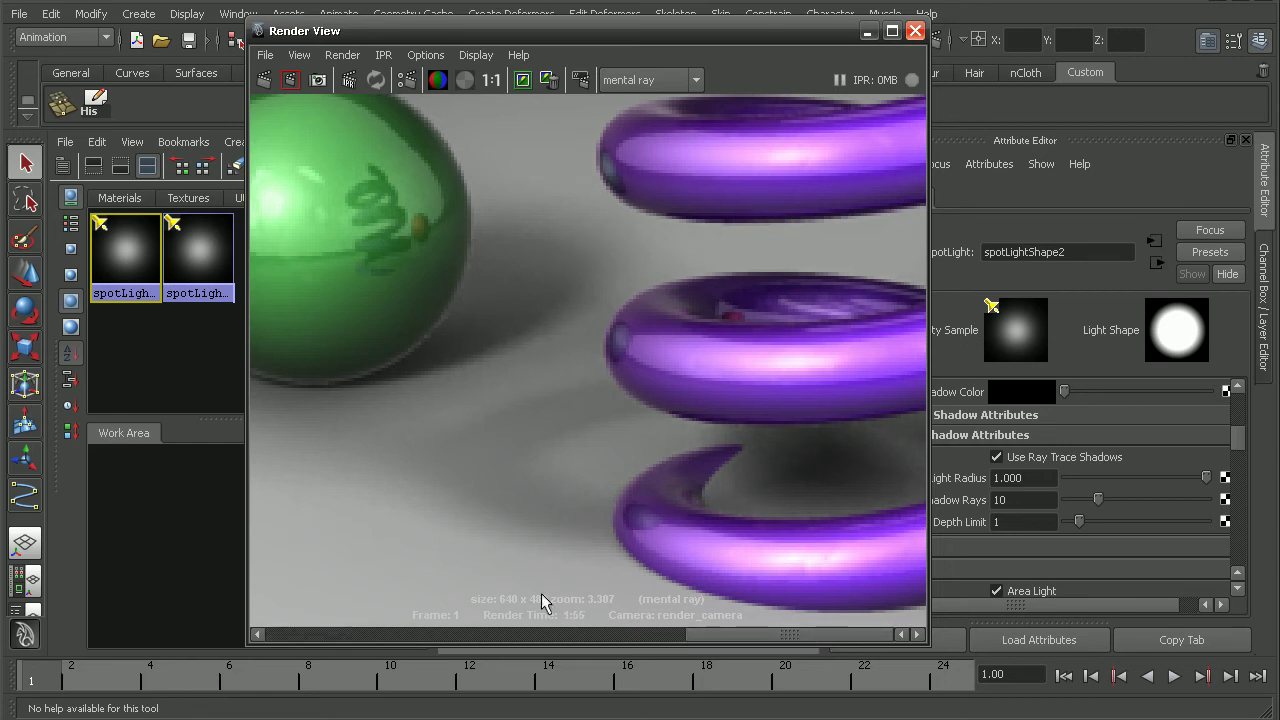
left_click(533, 632)
Step: Compare the full images and render times of the renders made with 1 and 10 shadow rays
middle_click_drag(611, 594, 659, 435, "alt")
right_click_drag(659, 435, 355, 378, "alt")
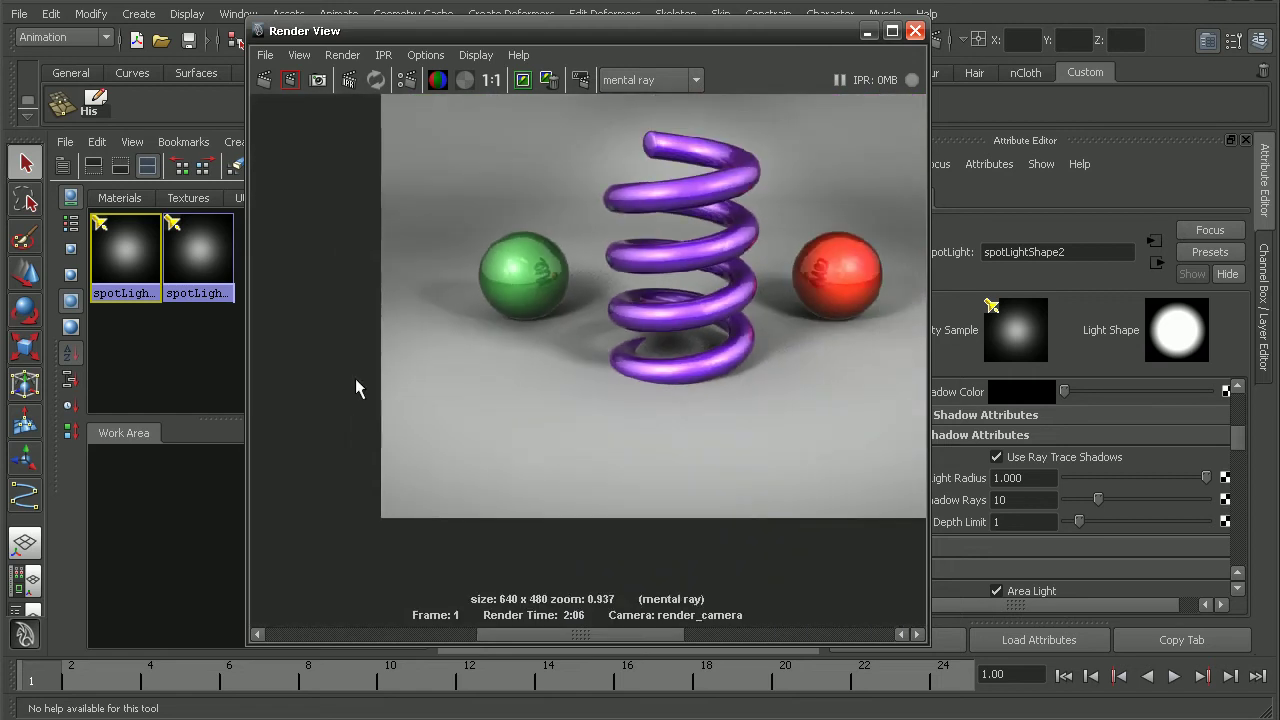
middle_click_drag(355, 378, 325, 365, "alt")
left_click(470, 636)
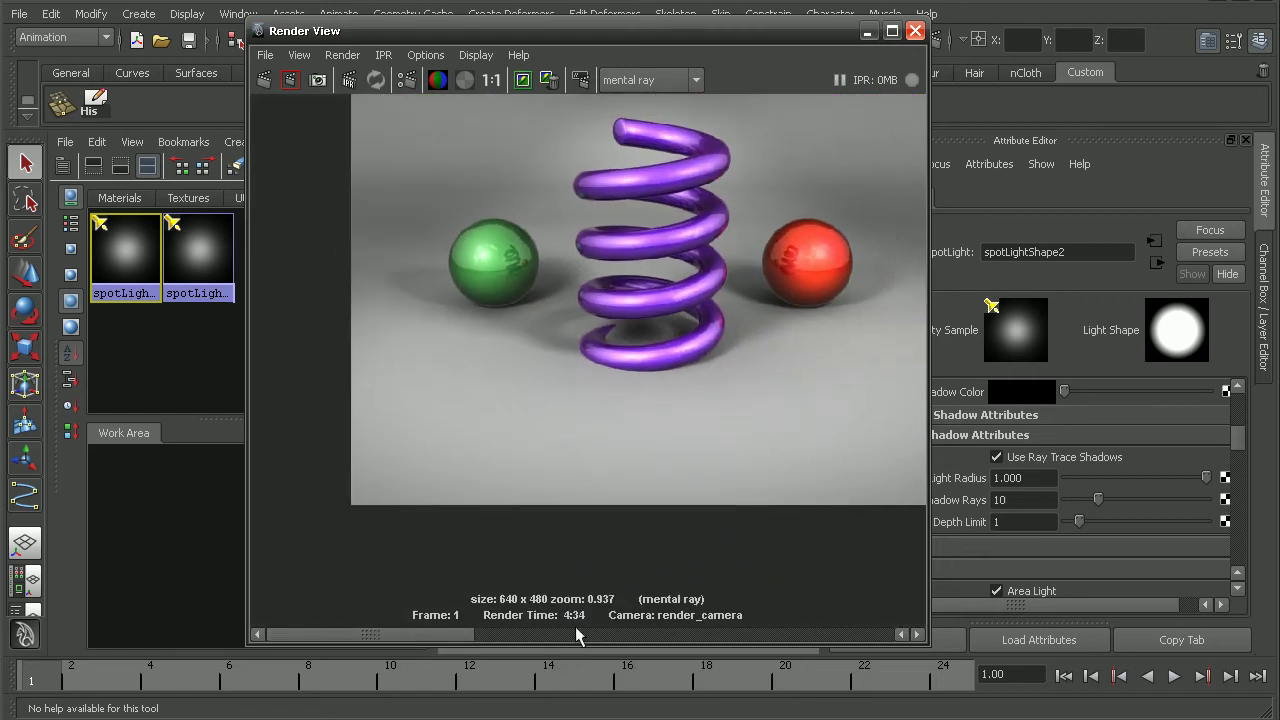
left_click(612, 636)
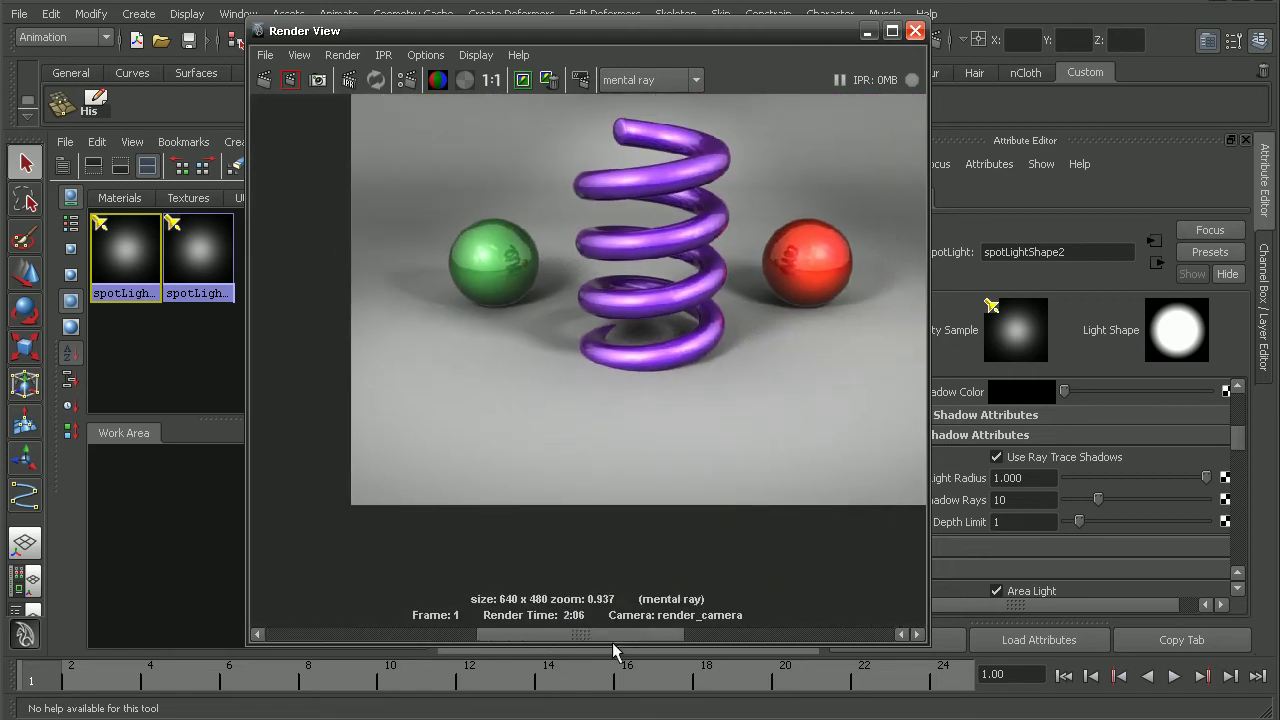
left_click(425, 636)
left_click(580, 636)
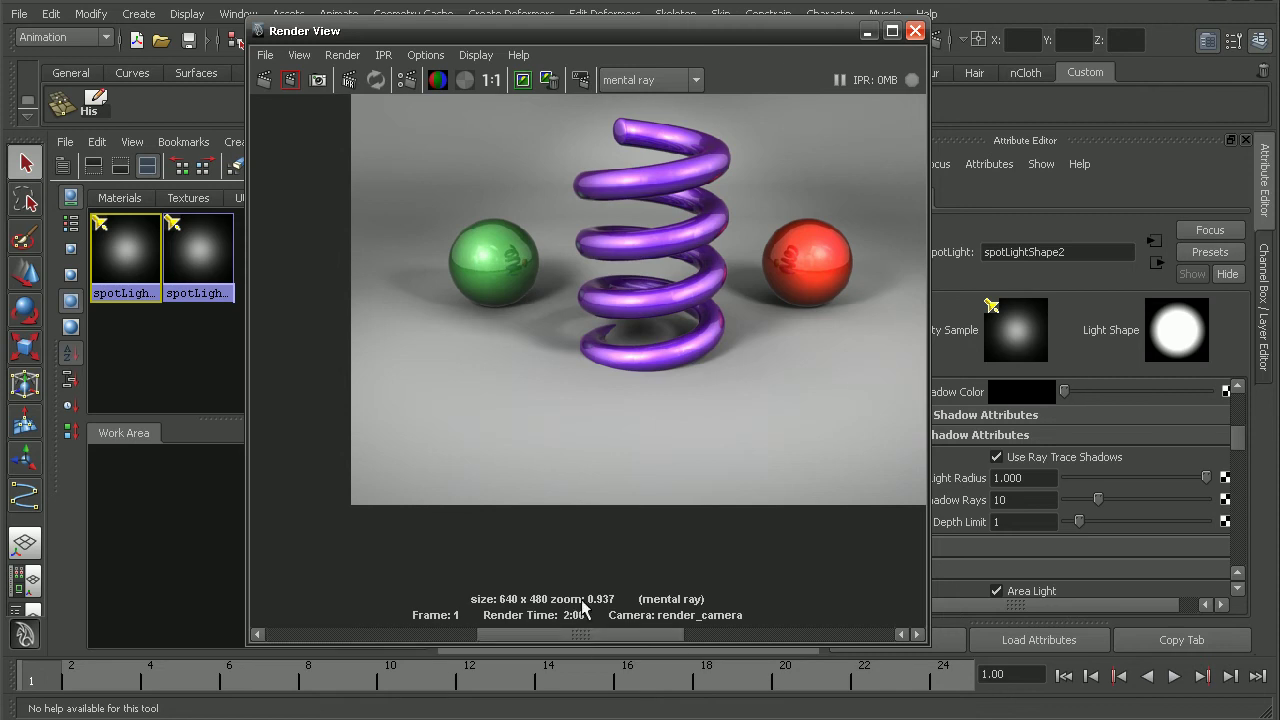
left_click(491, 80)
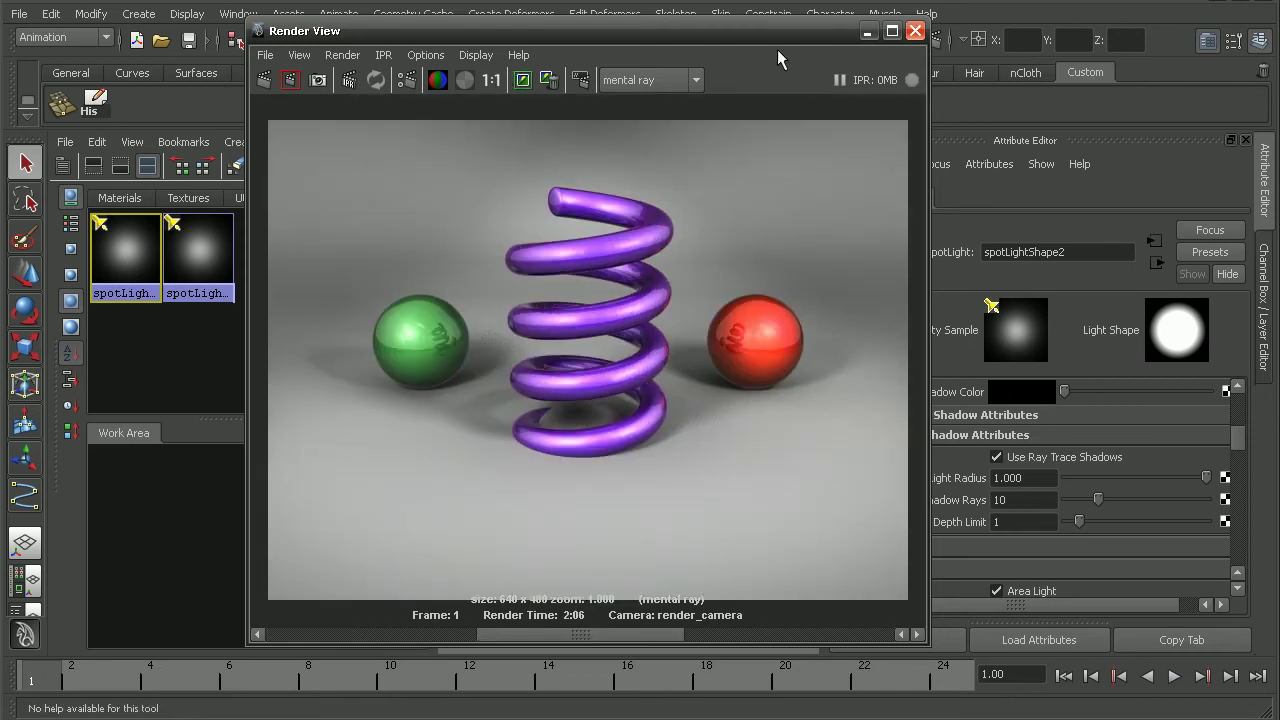
left_click_drag(767, 33, 715, 27)
left_click(398, 626)
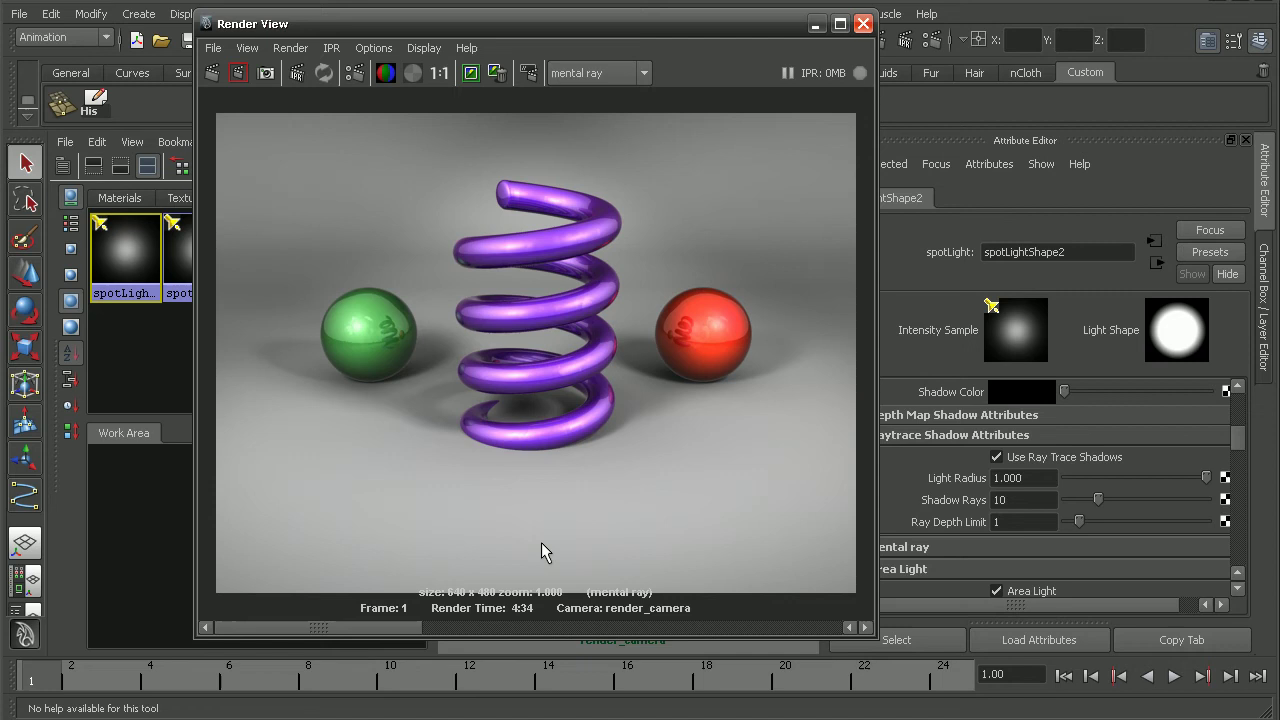
Step: Keep the current render for comparison and examine the shadow between the spring and the red sphere in close-up
left_click(470, 73)
middle_click_drag(758, 385, 605, 373, "alt")
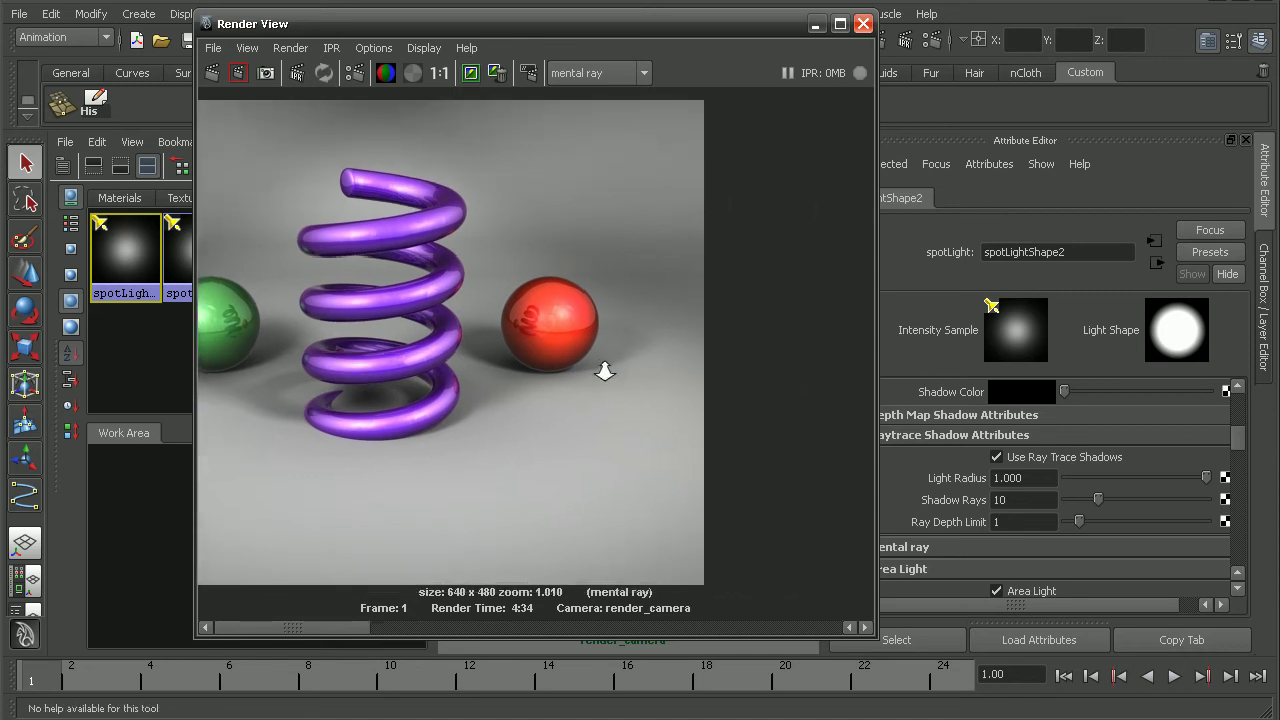
scroll(605, 373, "up", 6)
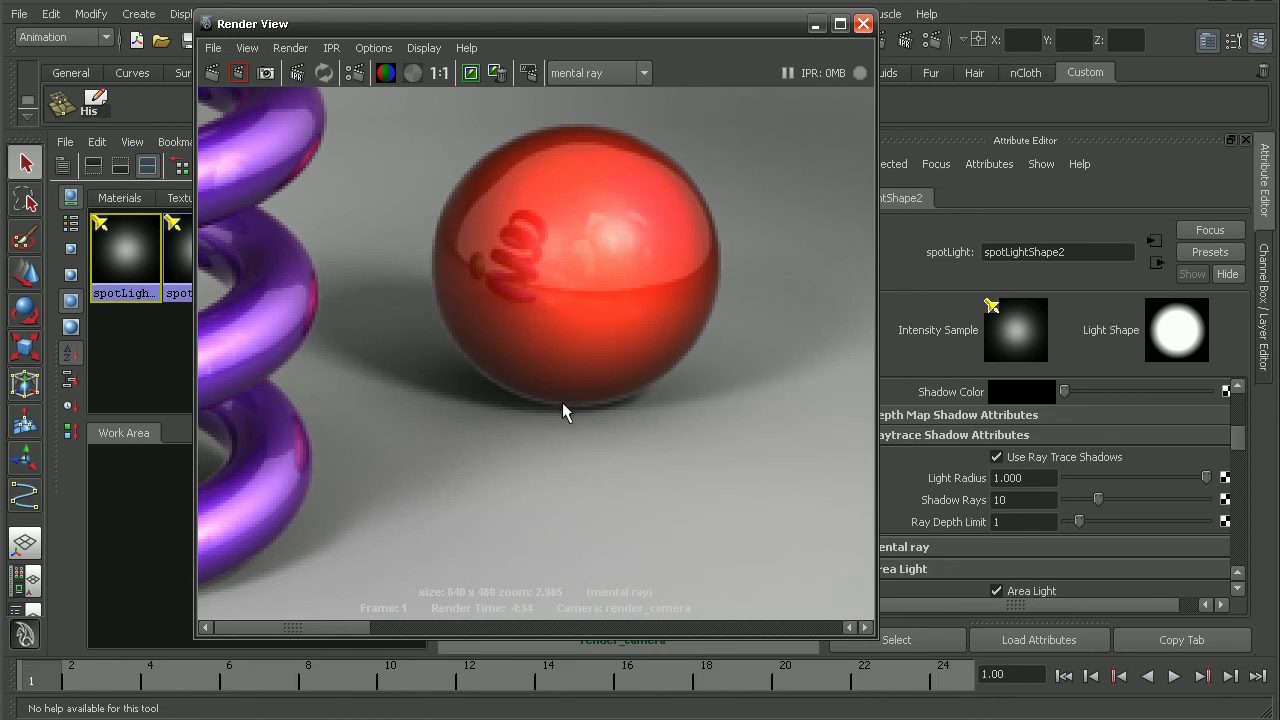
middle_click_drag(586, 414, 709, 420, "alt")
scroll(630, 373, "up", 3)
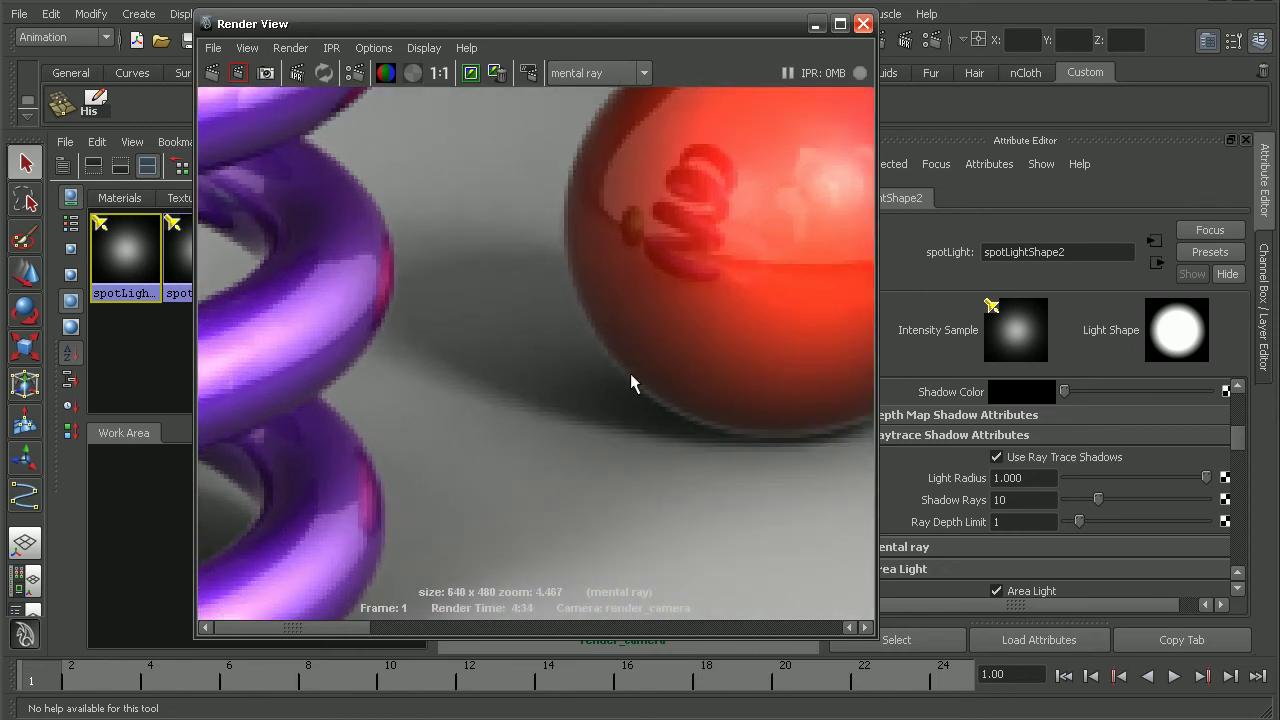
Step: Set the Ray Depth Limit of spotLightShape2 to 2 and re-render the scene
left_click(862, 23)
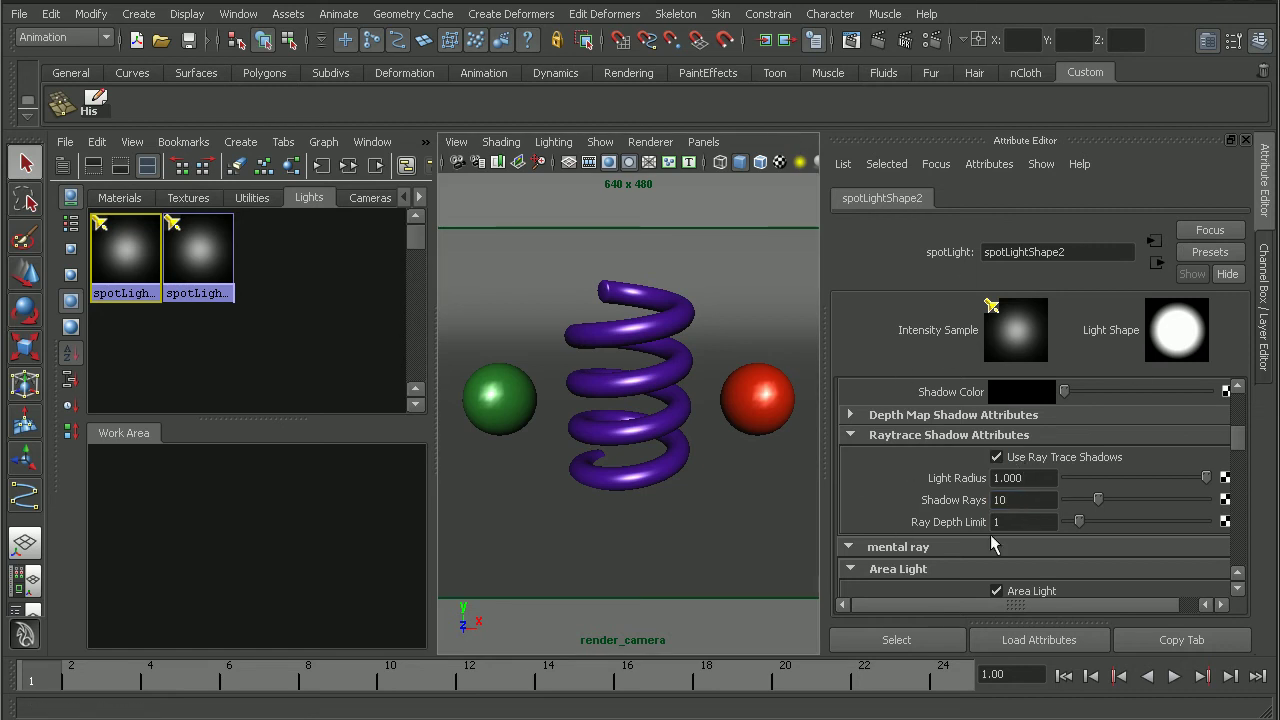
left_click(1019, 522)
left_click_drag(1080, 522, 1093, 523)
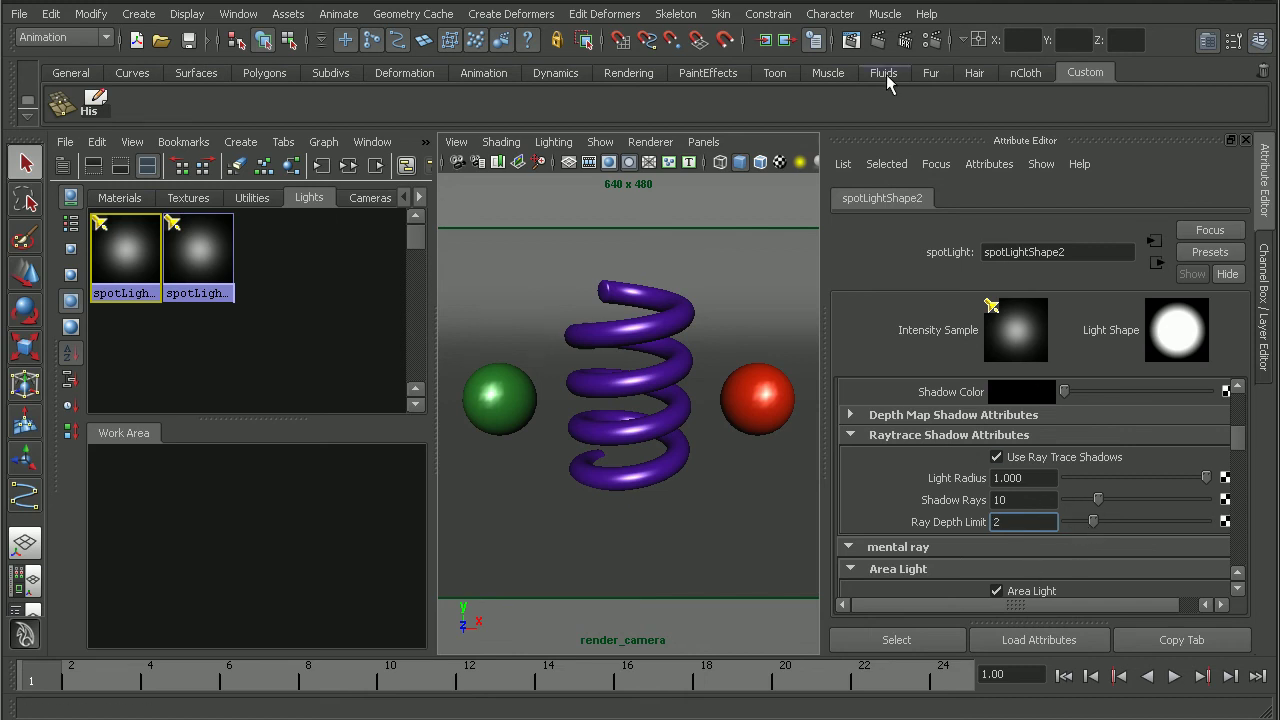
left_click(851, 40)
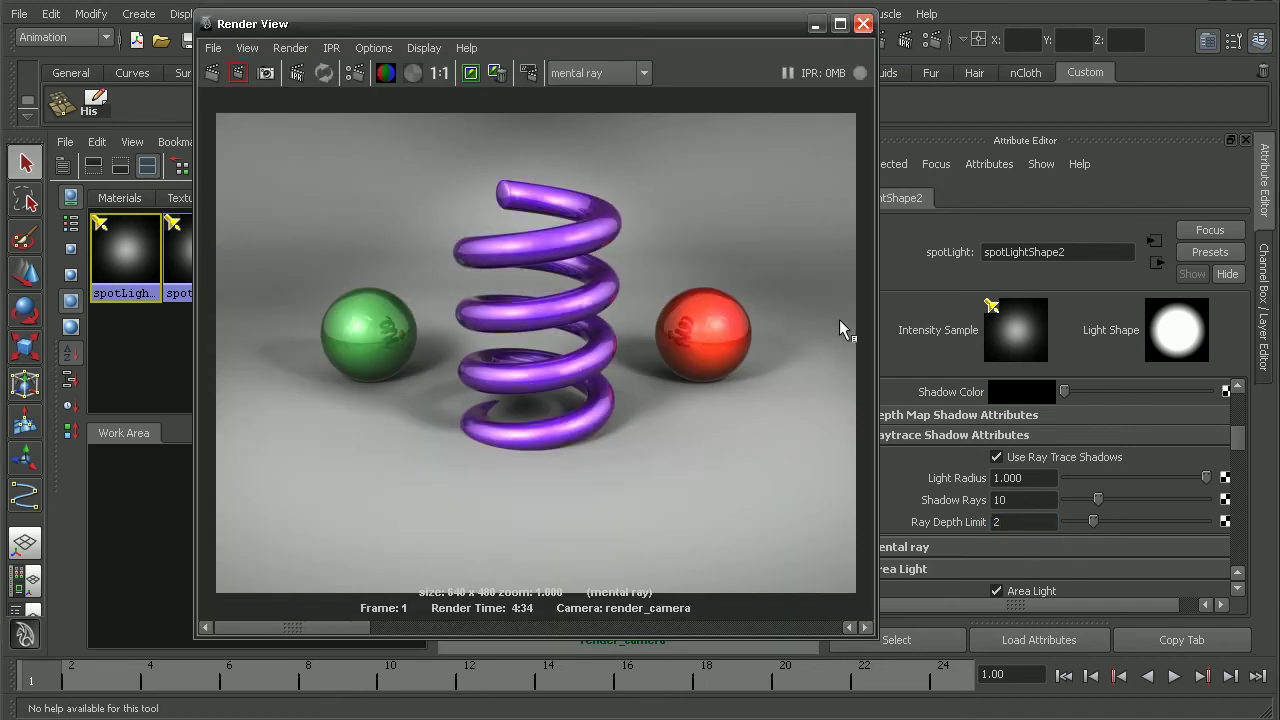
left_click(222, 76)
Step: Compare the red sphere's shadow in close-up between the new and kept renders, then restore the image to actual size
scroll(613, 312, "up", 5)
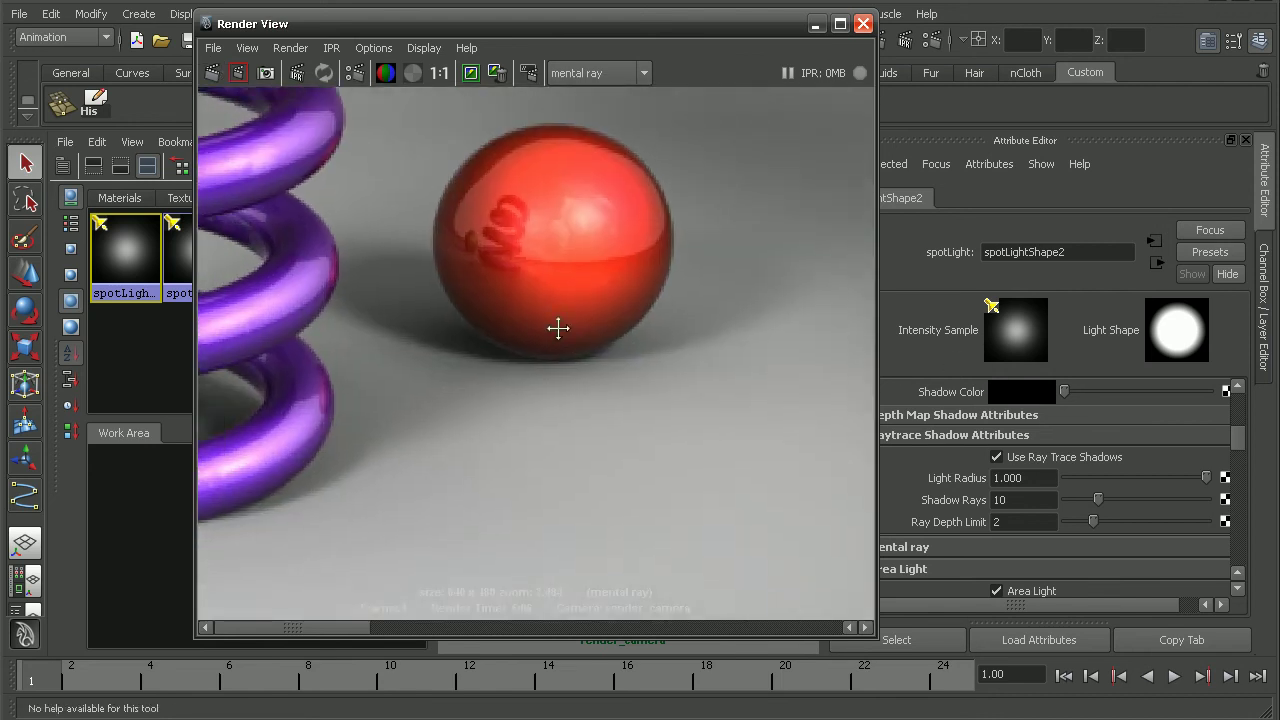
right_click_drag(558, 328, 811, 385, "alt")
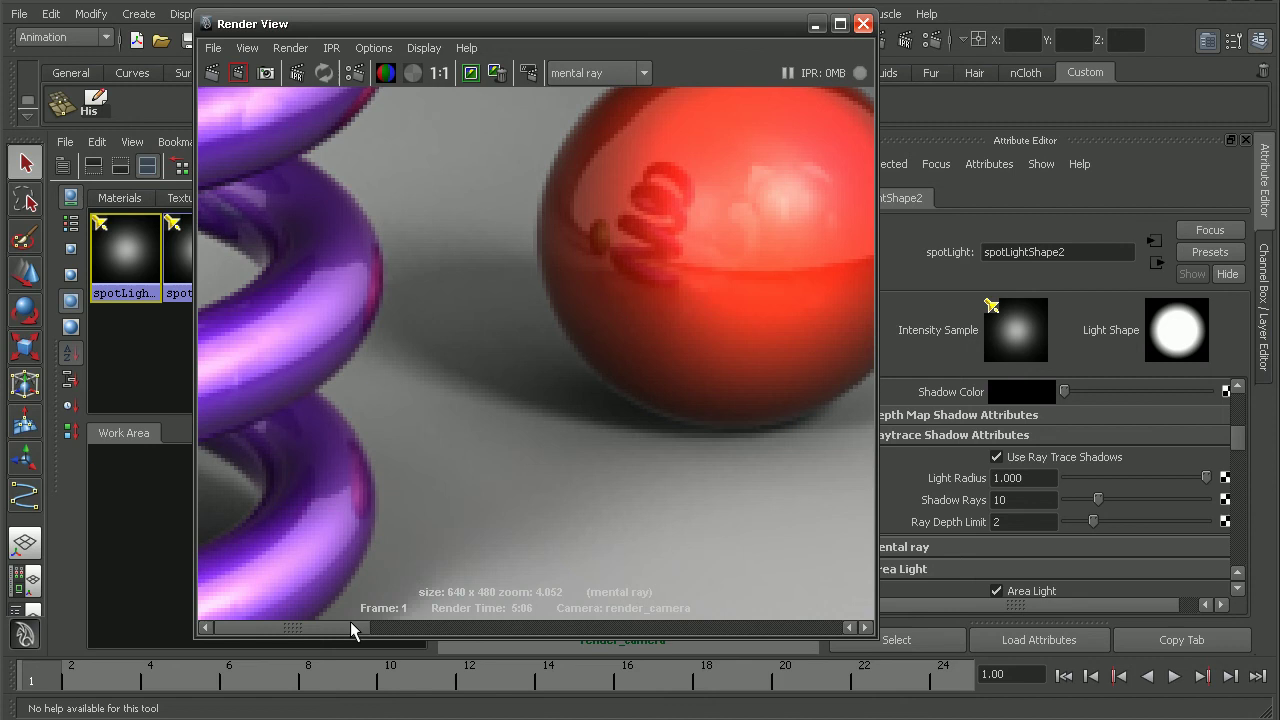
mouse_move(350, 623)
left_mouse_down()
mouse_move(450, 626)
mouse_move(366, 623)
left_mouse_up()
right_click_drag(706, 394, 340, 342, "alt")
middle_click_drag(506, 363, 663, 363, "alt")
right_click_drag(663, 363, 510, 370, "alt")
middle_click_drag(644, 390, 706, 402, "alt")
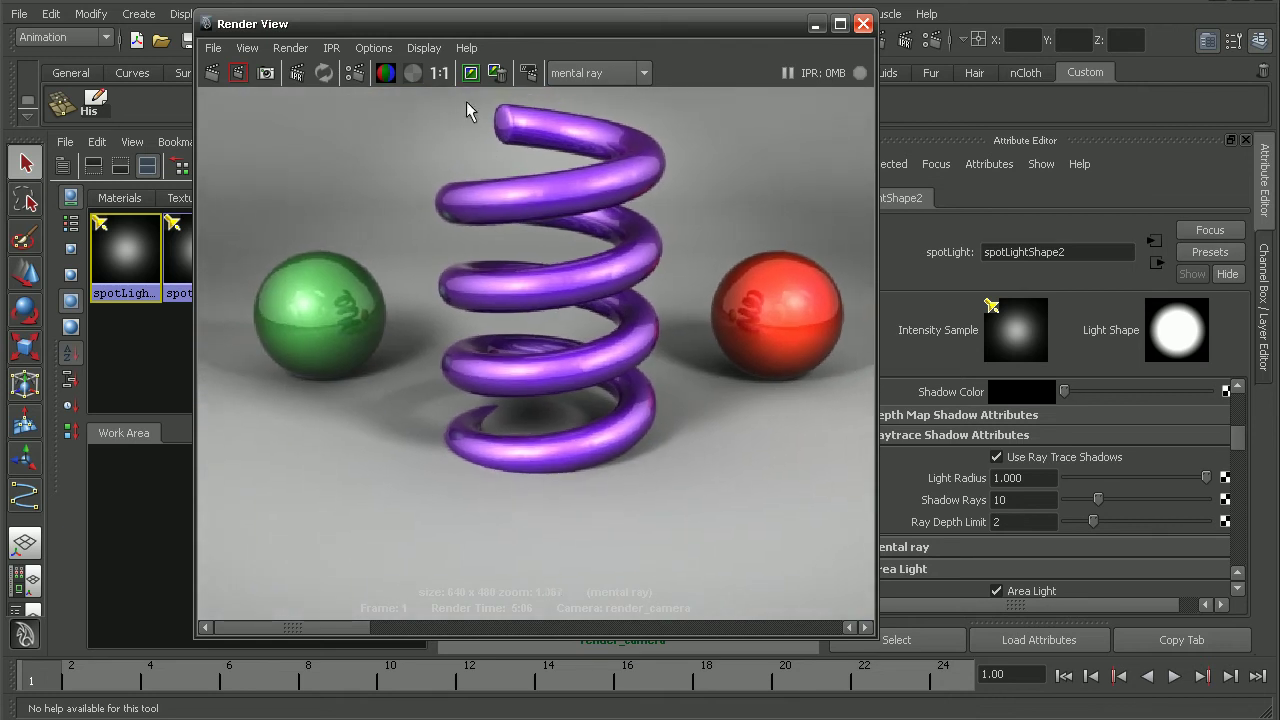
left_click(439, 73)
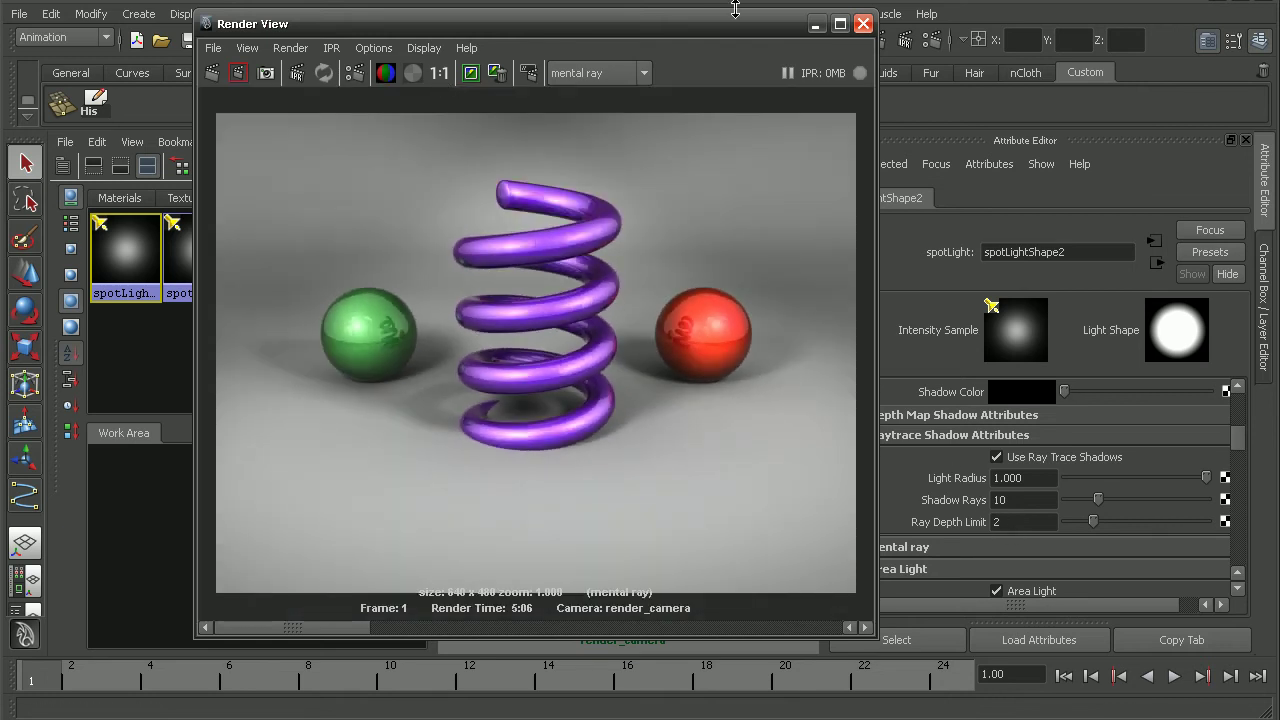
Step: Set Shadow Rays to 10 and Ray Depth Limit to 2 on spotLightShape3
left_click_drag(686, 23, 861, 26)
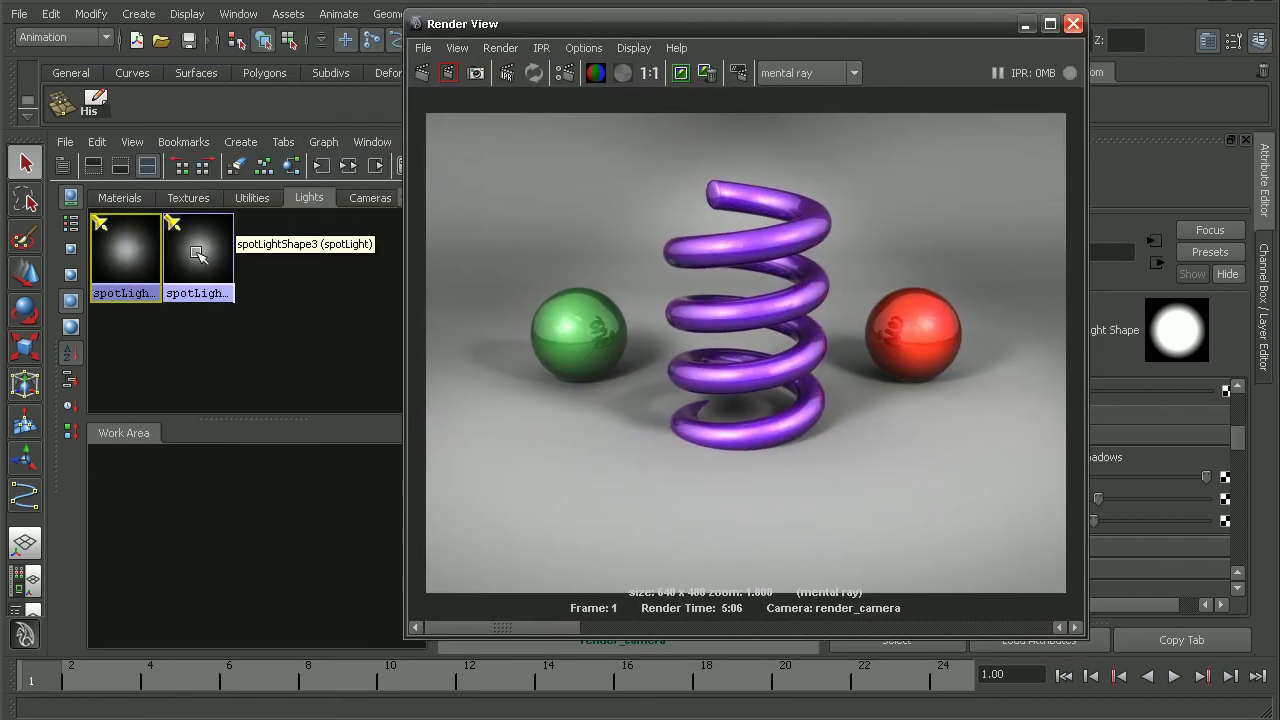
left_click_drag(728, 24, 620, 12)
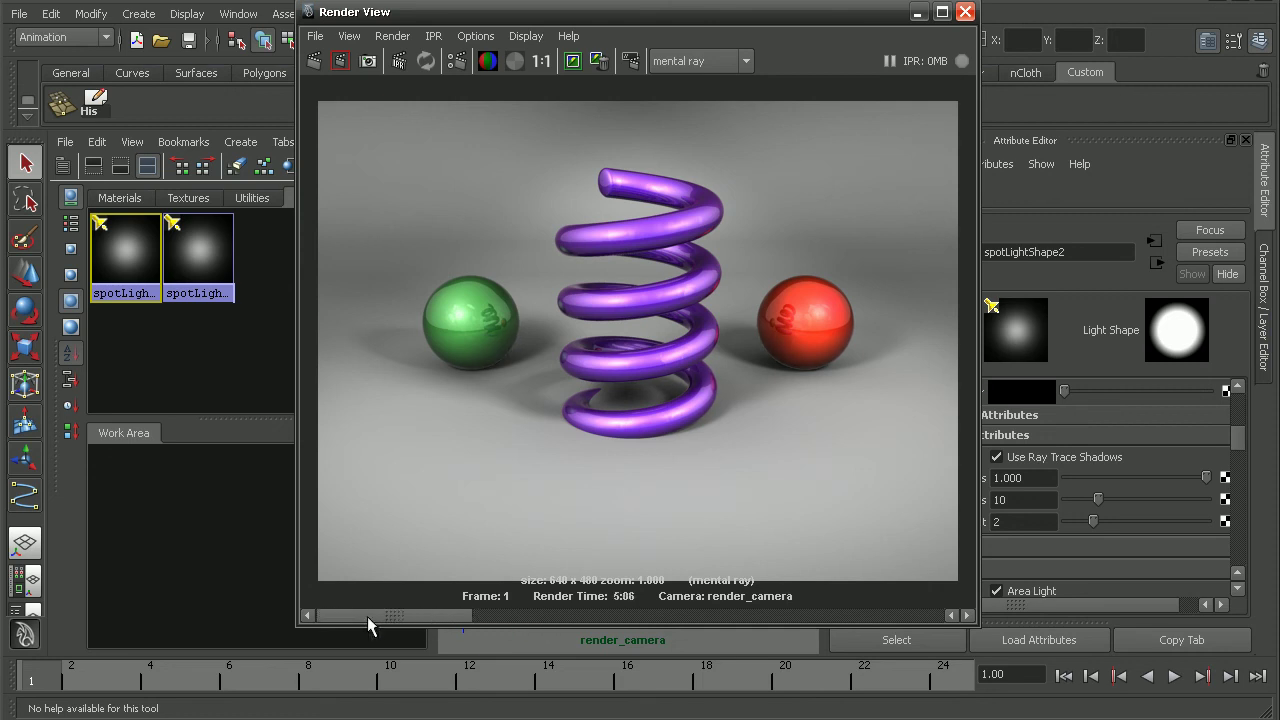
left_click(200, 250)
left_click_drag(528, 21, 354, 23)
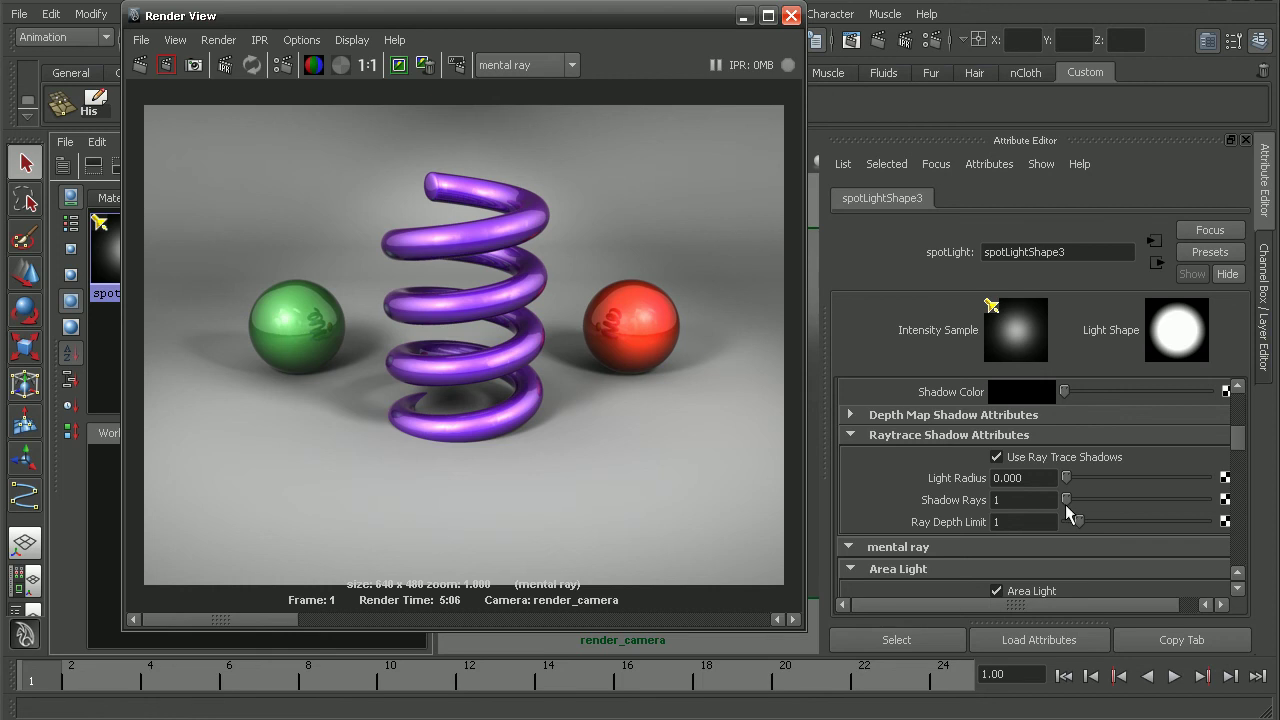
mouse_move(1068, 500)
left_mouse_down()
mouse_move(1112, 498)
mouse_move(1088, 513)
left_mouse_up()
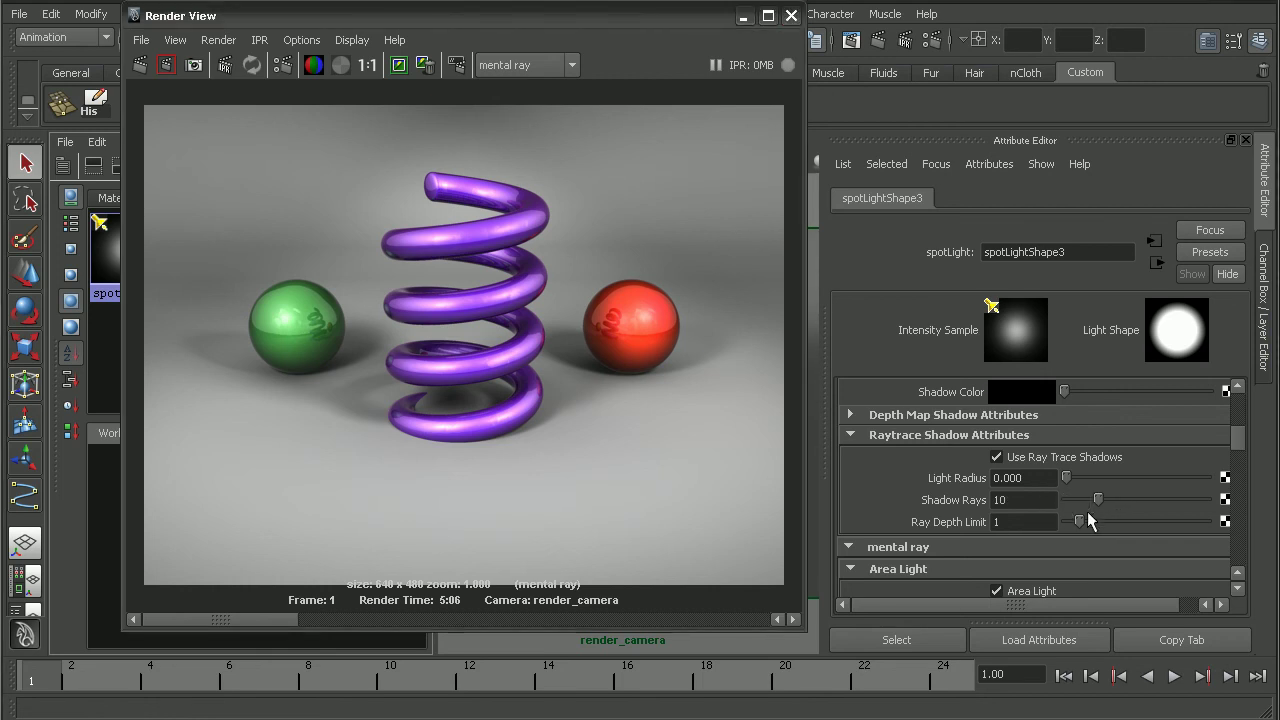
left_click_drag(606, 14, 814, 20)
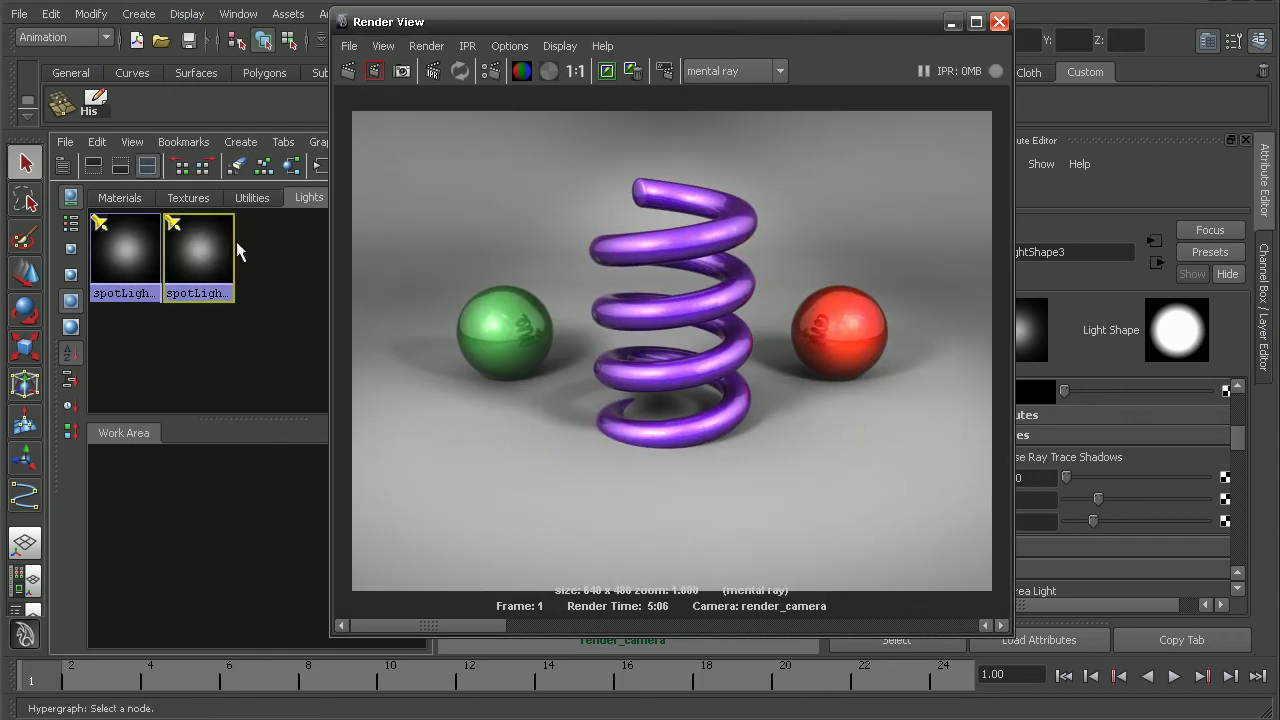
Step: Check the raytrace shadow settings of spotLightShape2 against those of spotLightShape3
left_click(133, 257)
left_click_drag(717, 28, 609, 24)
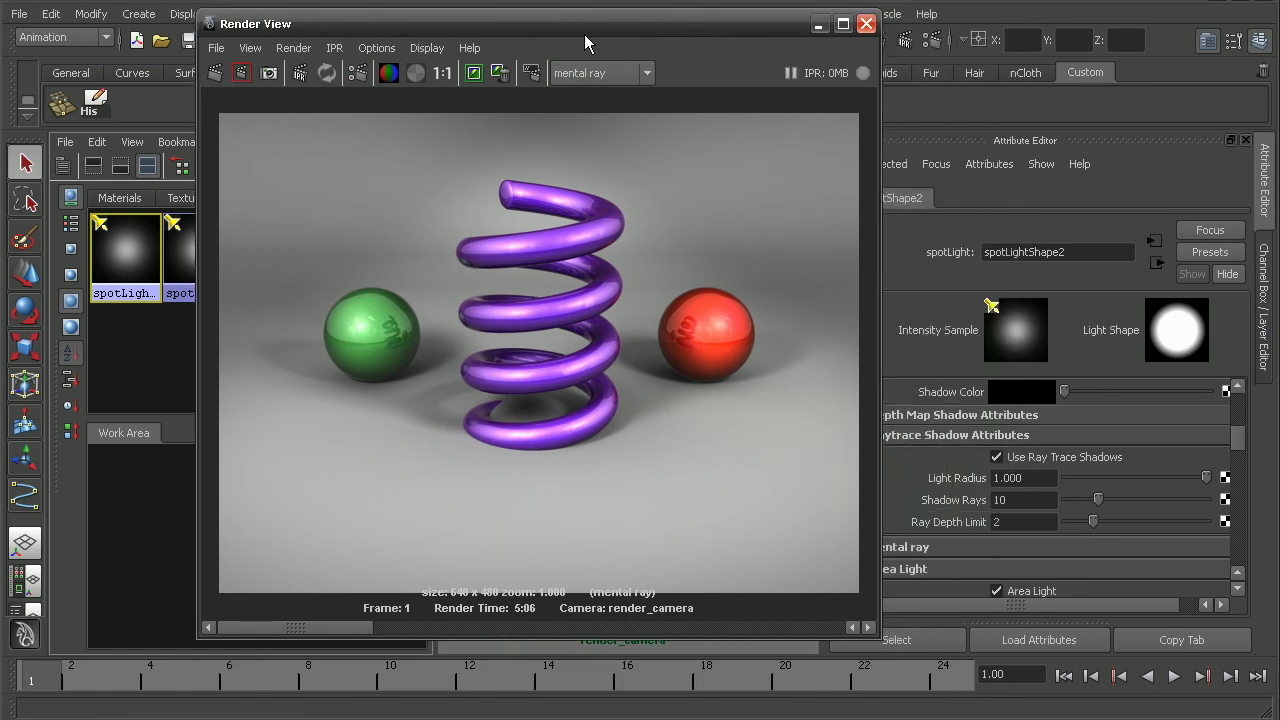
left_click(193, 255)
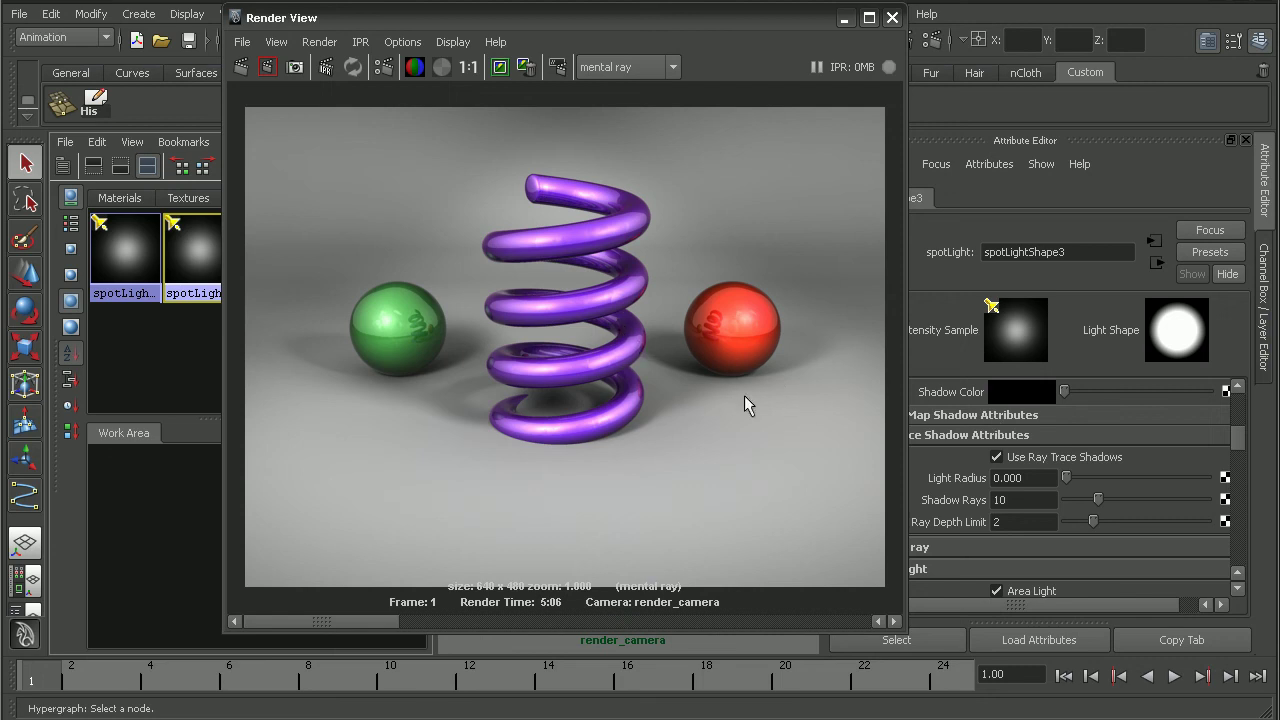
Step: Keep the current render for comparison and re-render the scene with both spotlights' updated shadow settings
left_click_drag(699, 36, 764, 41)
left_click(563, 73)
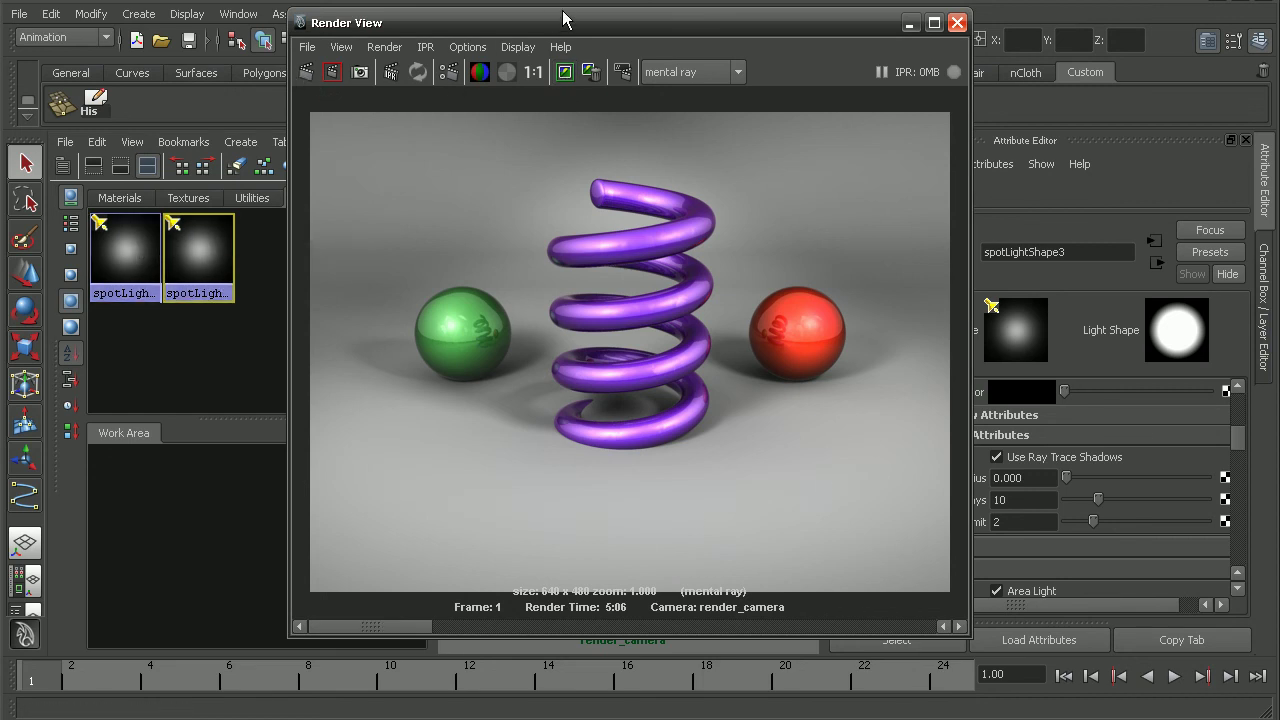
left_click_drag(564, 18, 530, 18)
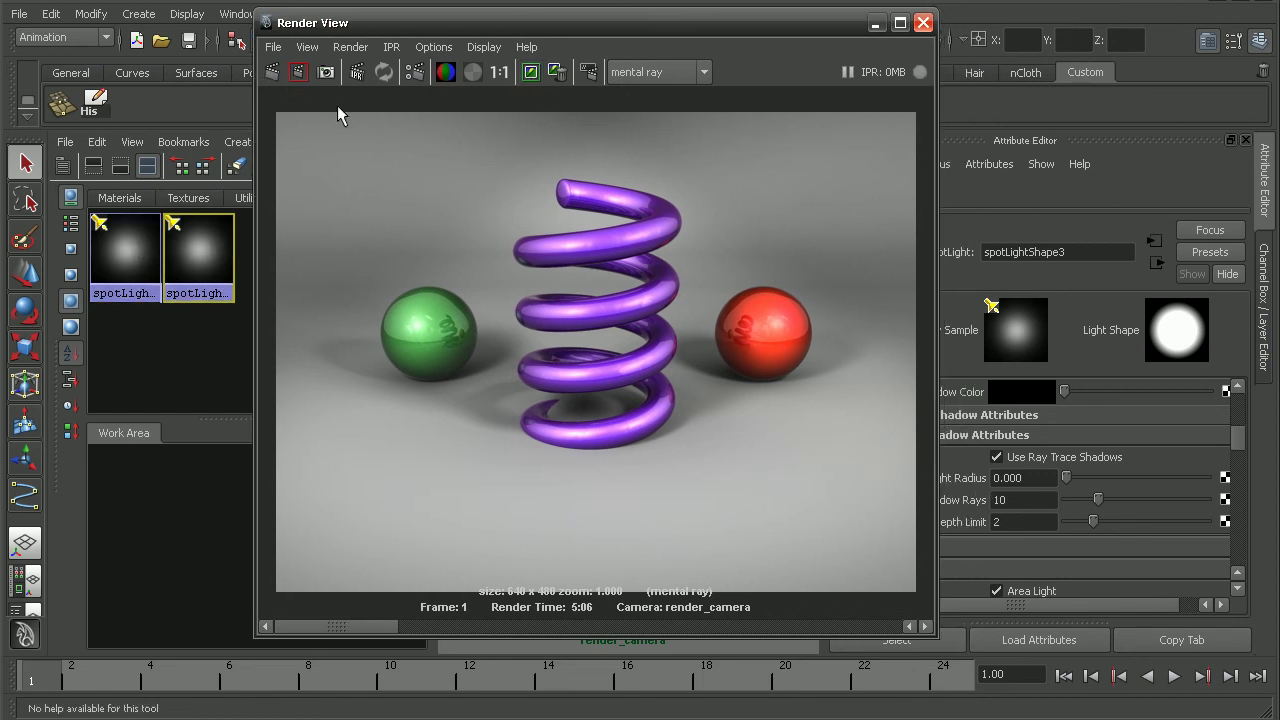
left_click(297, 72)
Step: Examine the shadow beneath the red sphere in close-up in the new render
right_click_drag(342, 297, 881, 362, "alt")
middle_click_drag(881, 362, 563, 303, "alt")
right_click_drag(563, 303, 491, 210, "alt")
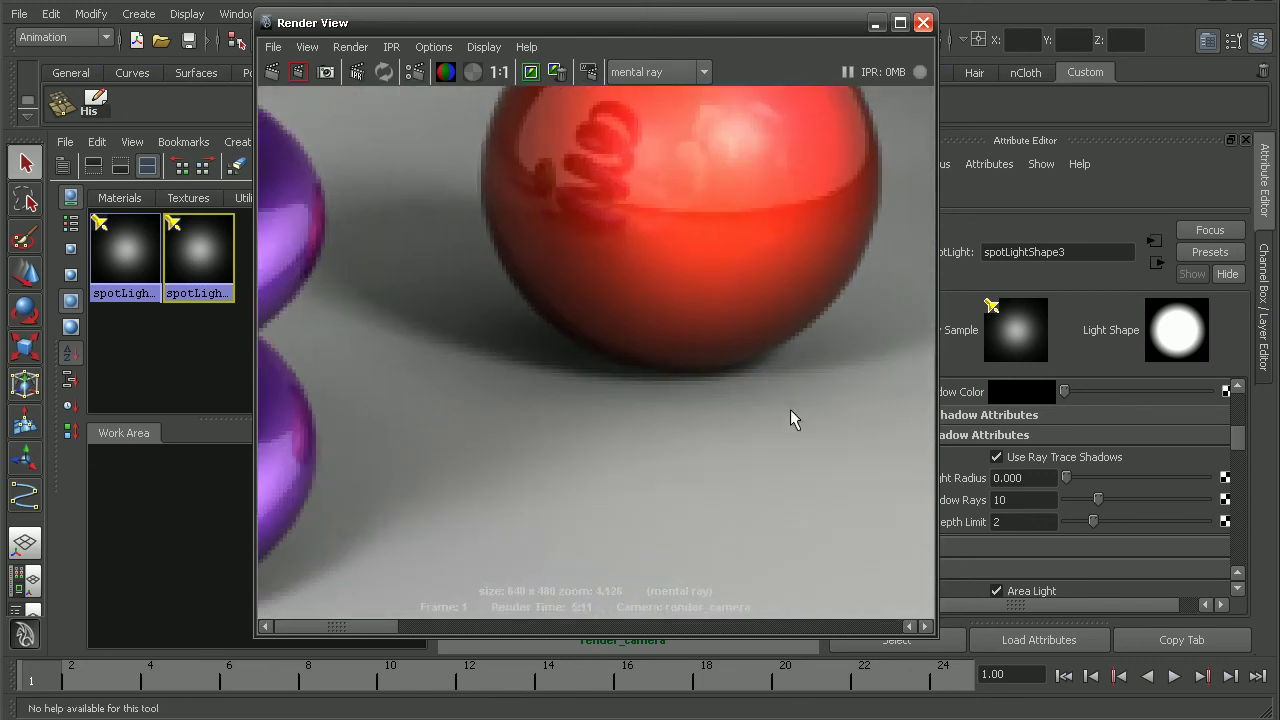
Step: Examine the shadows around the green sphere in close-up and compare them with the kept render
middle_click_drag(468, 418, 785, 335, "alt")
right_click_drag(785, 335, 545, 325, "alt")
middle_click_drag(545, 325, 850, 308, "alt")
middle_click_drag(570, 343, 912, 445, "alt")
right_click_drag(640, 435, 880, 440, "alt")
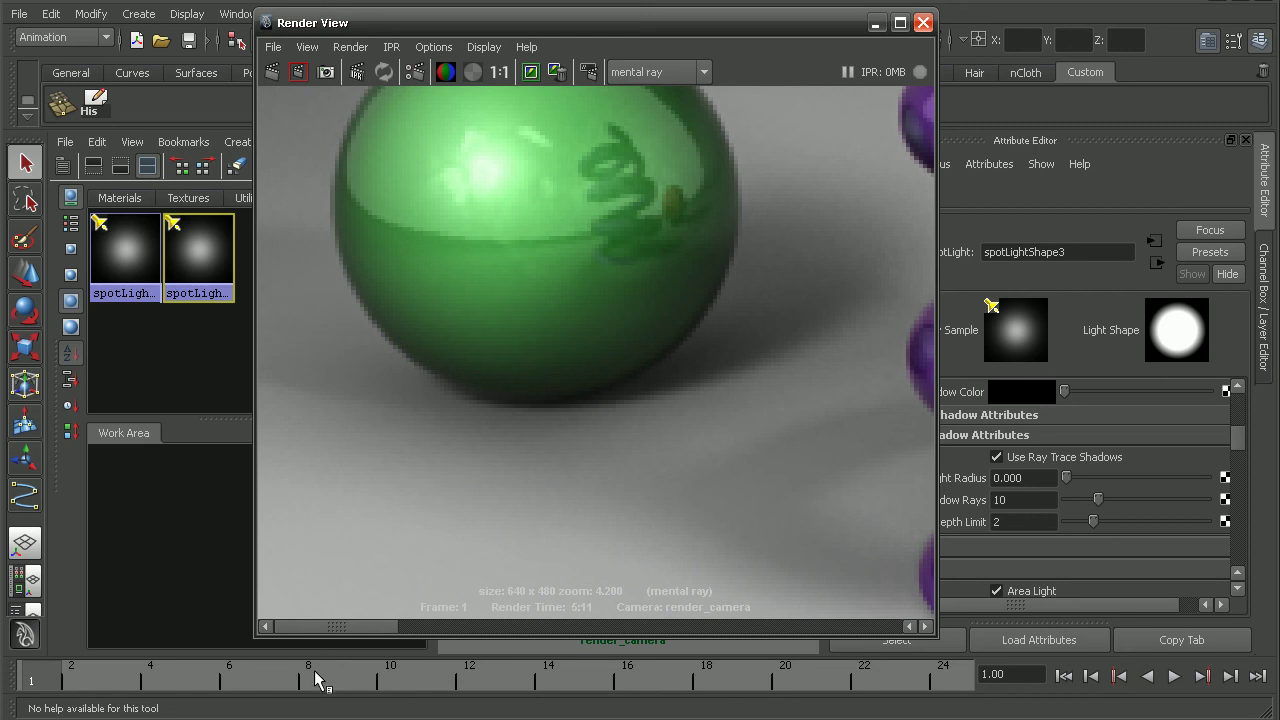
mouse_move(334, 627)
left_mouse_down()
mouse_move(483, 627)
mouse_move(284, 625)
mouse_move(478, 627)
mouse_move(512, 519)
left_mouse_up()
Step: Compare the full images and render times of the latest render and the previously kept render at actual size
right_click_drag(714, 438, 357, 387, "alt")
middle_click_drag(786, 400, 540, 385, "alt")
right_click_drag(870, 430, 586, 404, "alt")
left_click(498, 72)
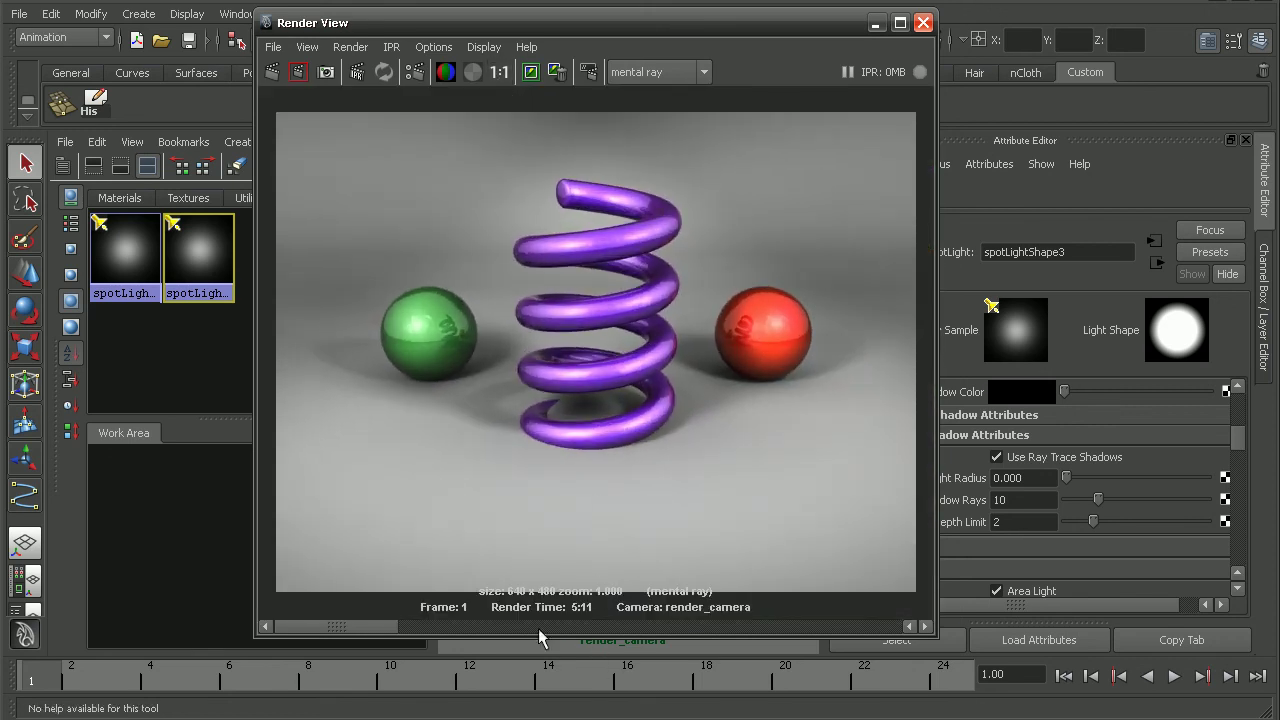
left_click(443, 624)
mouse_move(453, 625)
left_mouse_down()
mouse_move(358, 625)
mouse_move(472, 626)
mouse_move(341, 621)
mouse_move(471, 625)
left_mouse_up()
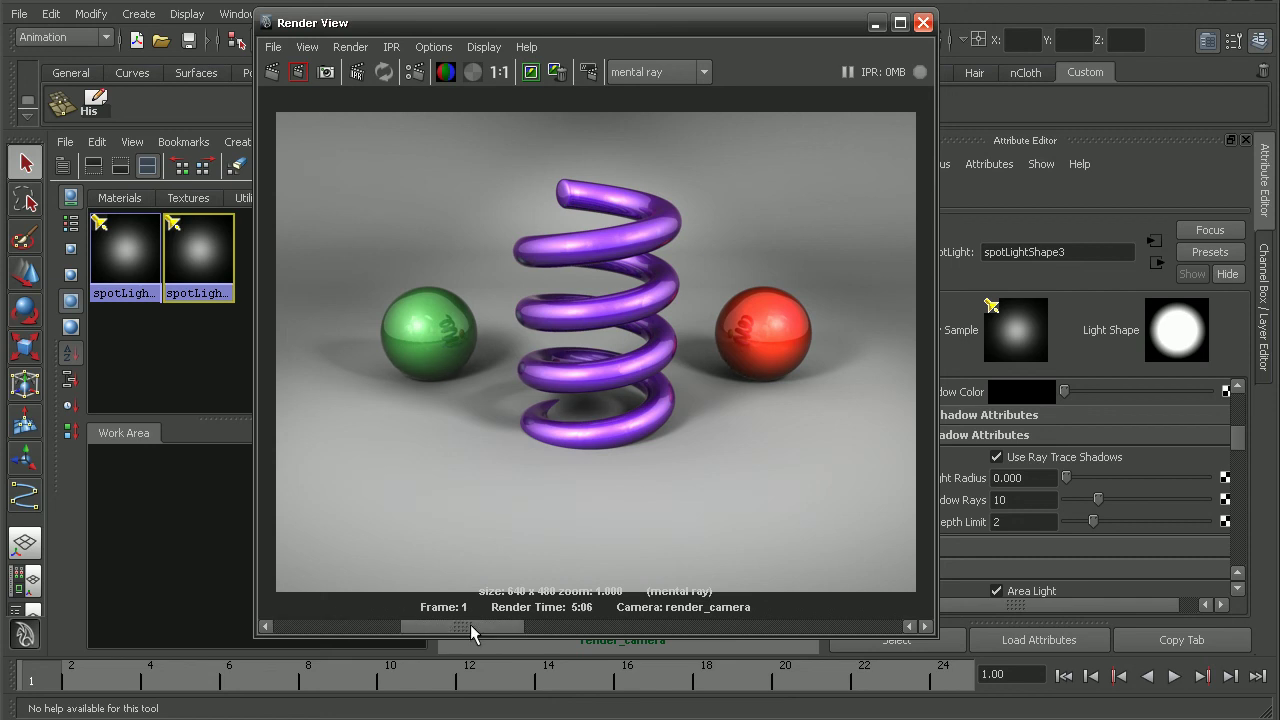
left_click(319, 628)
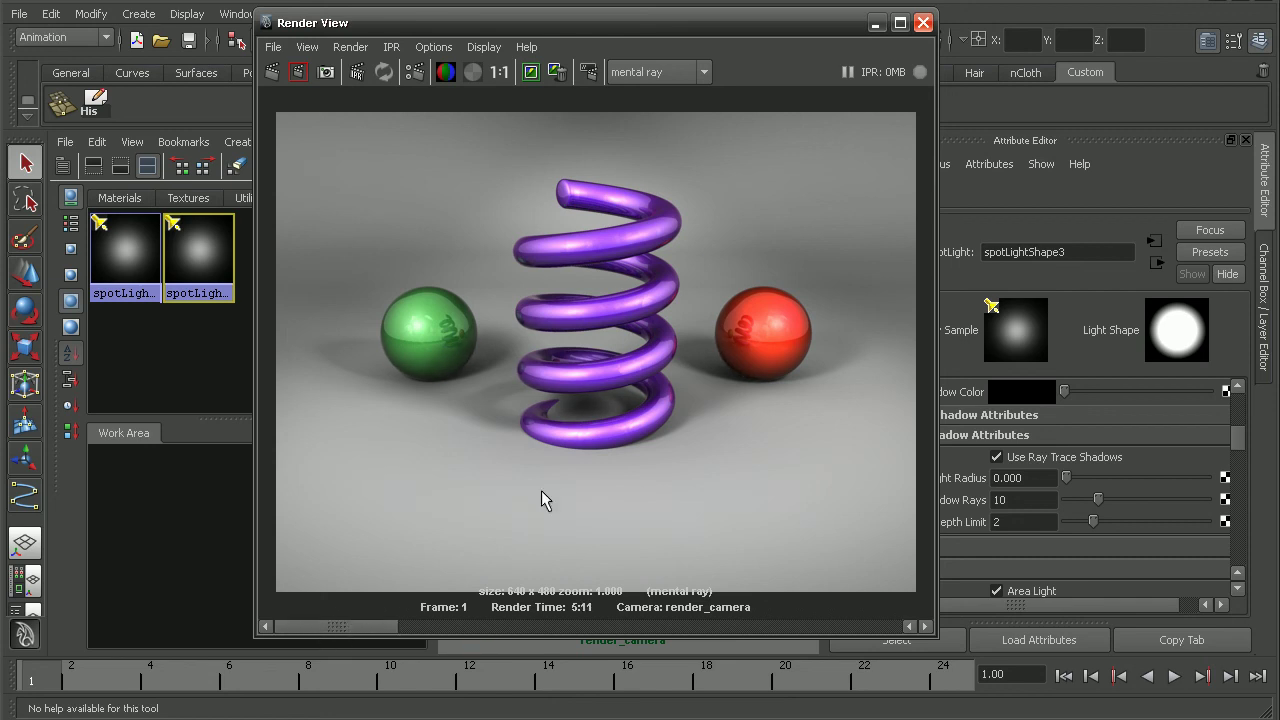